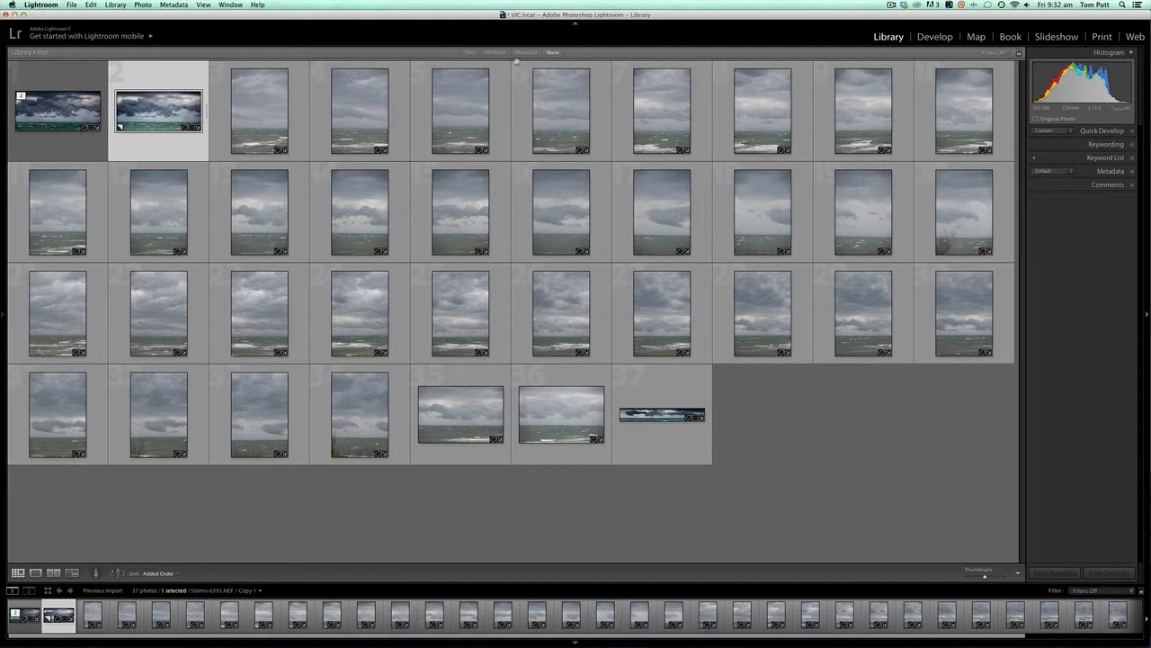
# Step: View the finished storm panorama's virtual copy at full size and return to the thumbnail grid
pyautogui.doubleClick(156, 106)
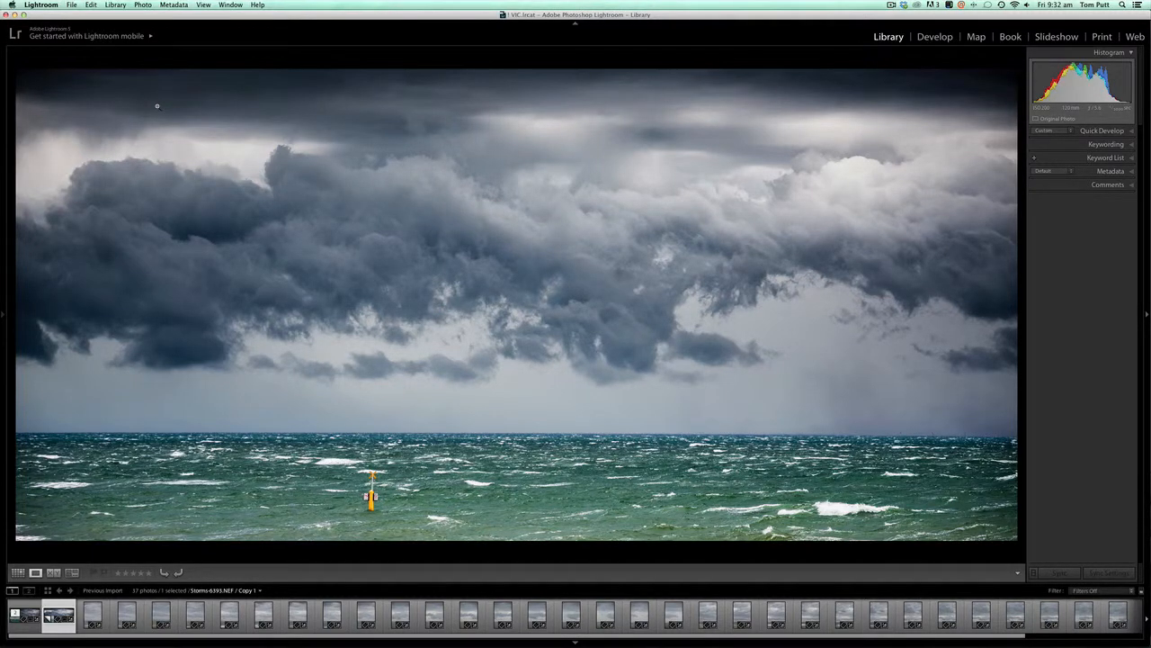
pyautogui.doubleClick(156, 106)
# Step: Page through the vertical storm frames at full size, starting from Storms-6394.NEF, and return to the thumbnail grid
pyautogui.click(278, 121)
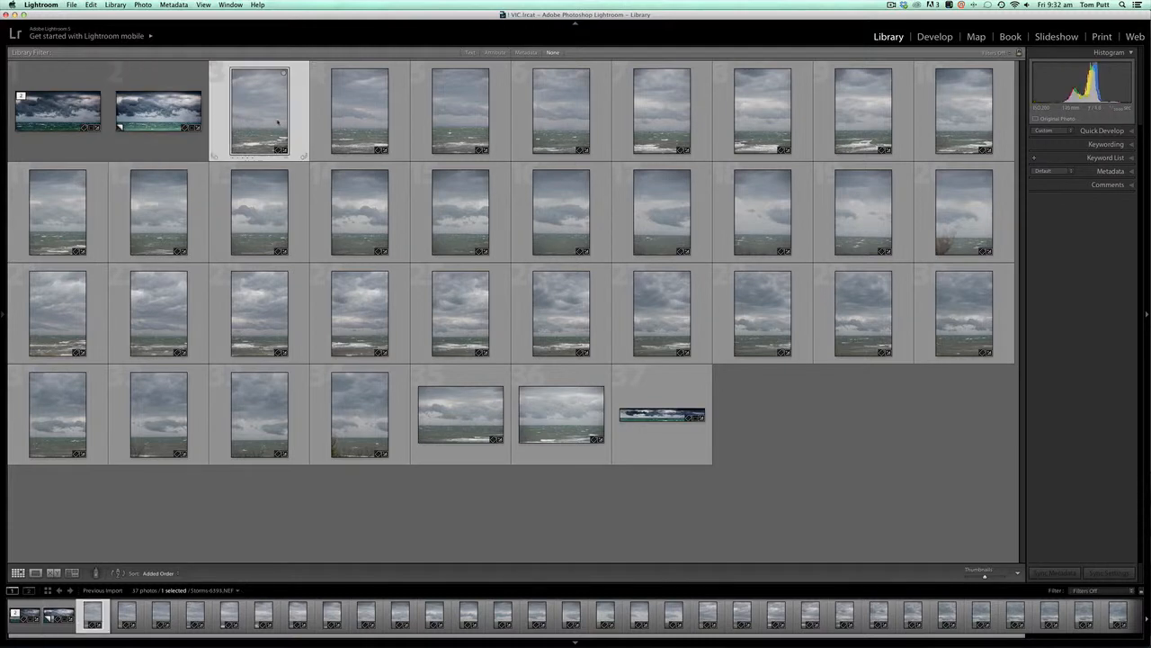
pyautogui.doubleClick(278, 121)
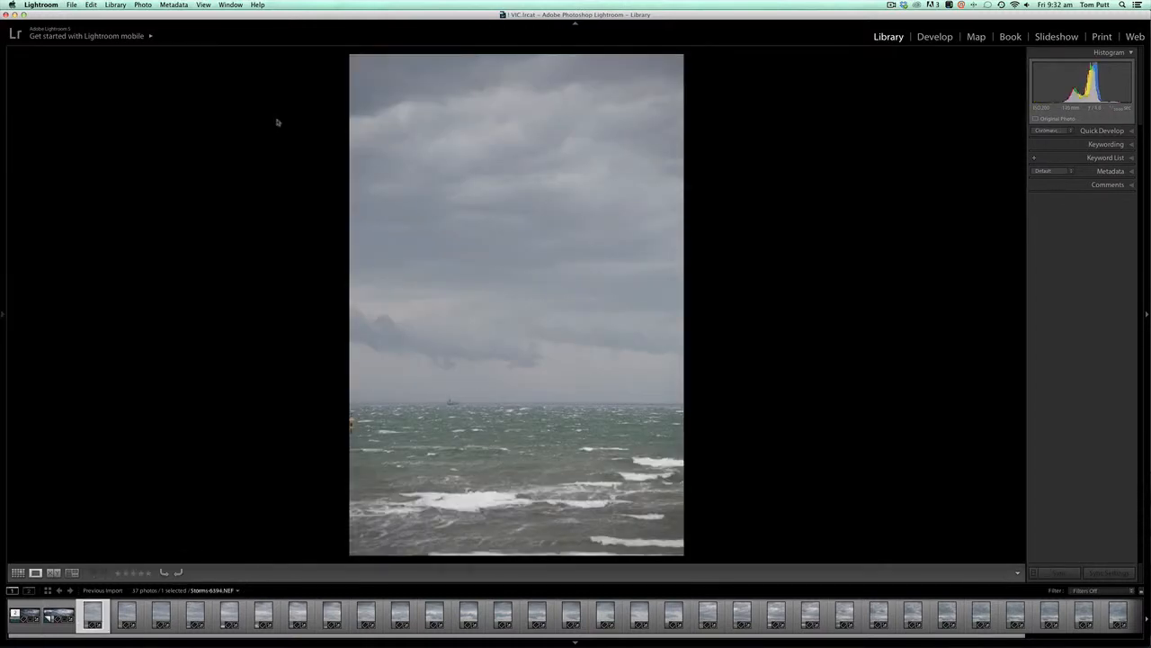
pyautogui.press('Right')
pyautogui.press('Right')
pyautogui.press('Right')
pyautogui.press('Right')
pyautogui.press('Right')
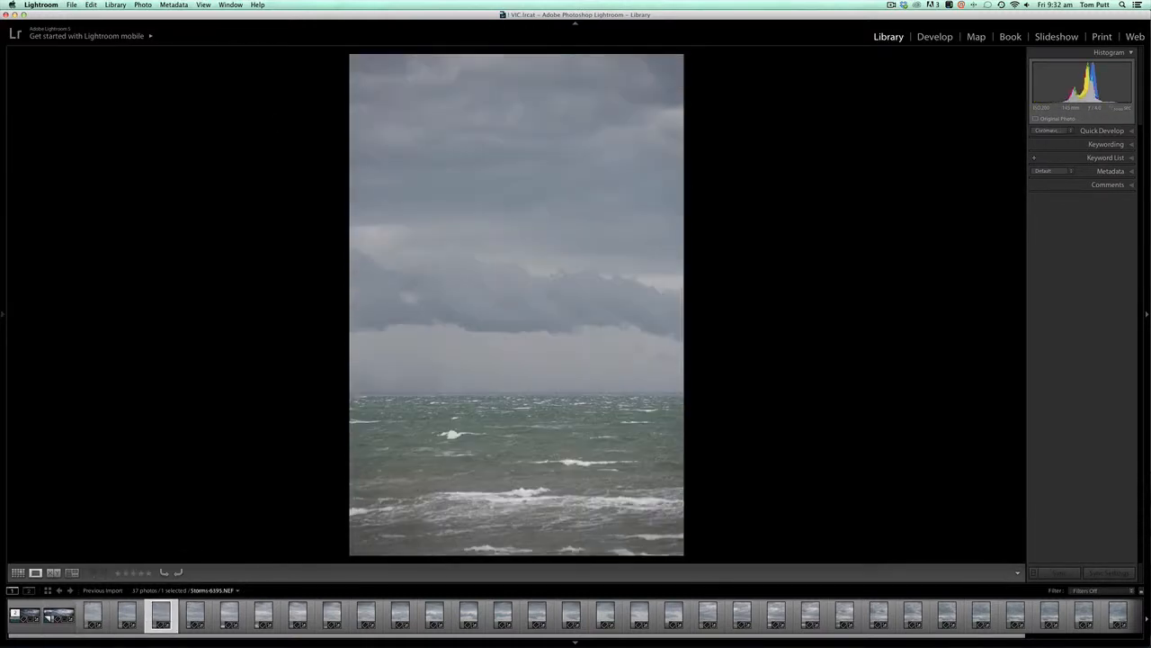
pyautogui.press('Right')
pyautogui.press('Right')
pyautogui.press('Right')
pyautogui.press('Right')
pyautogui.press('Right')
pyautogui.press('Right')
pyautogui.press('Right')
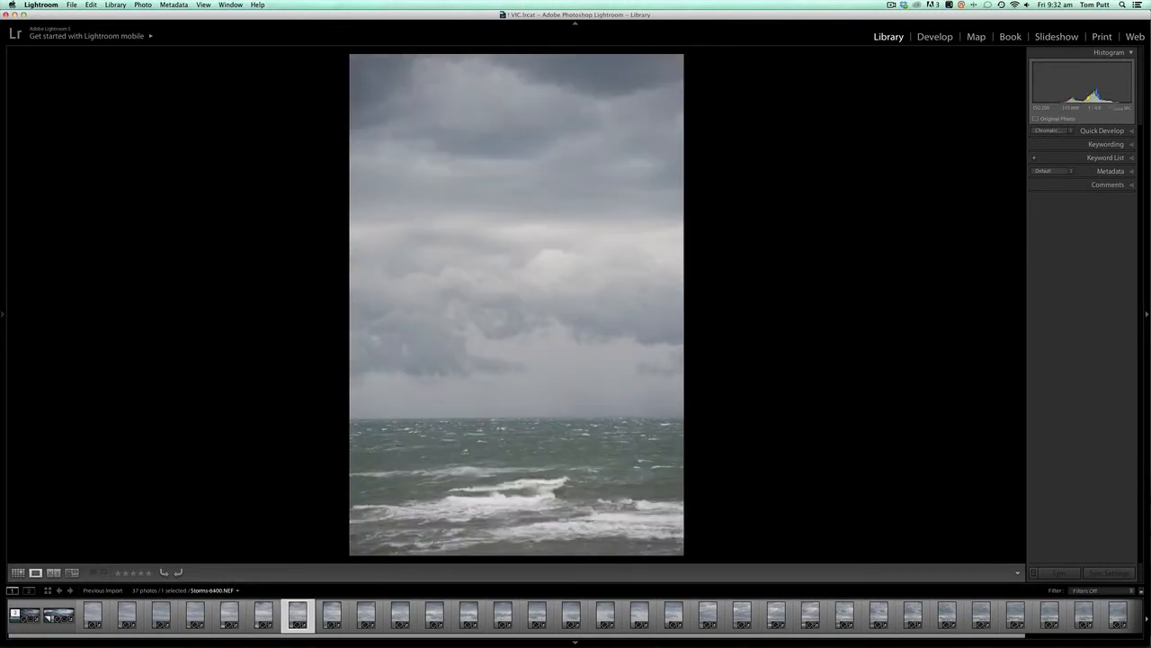
pyautogui.press('Right')
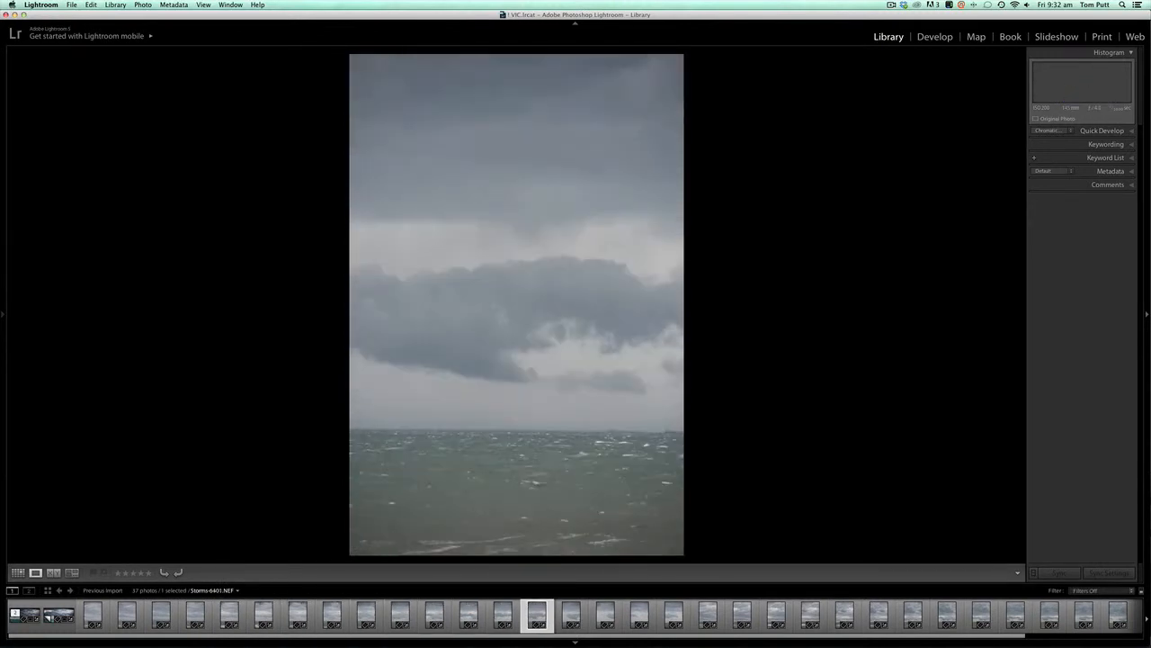
pyautogui.press('g')
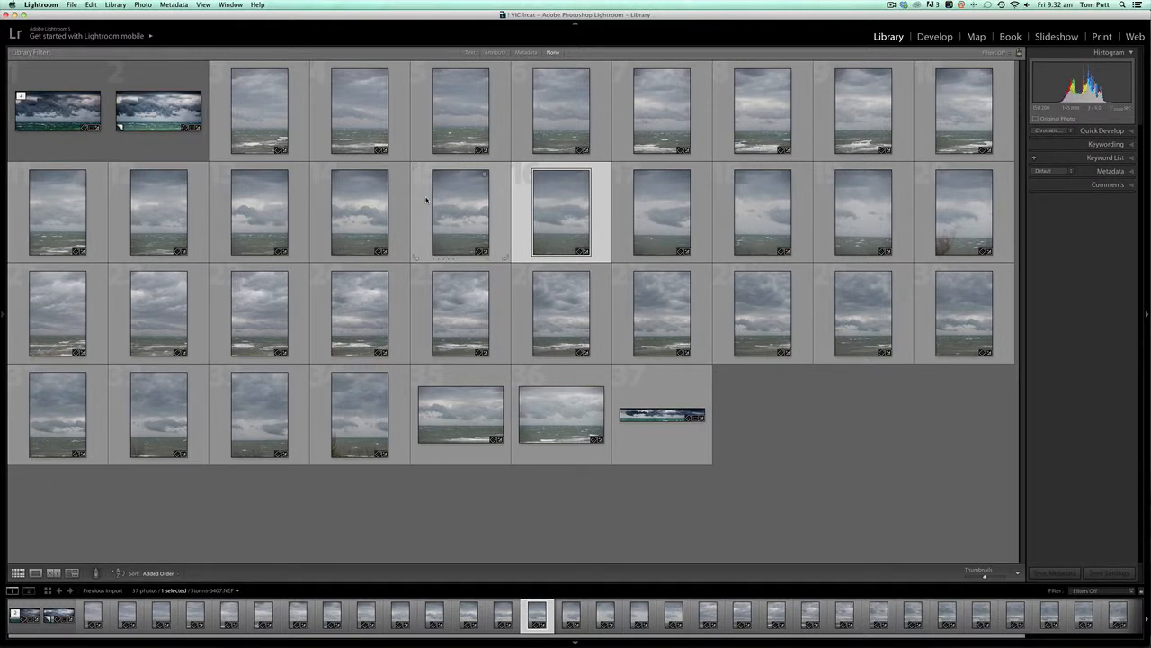
# Step: Check the histogram and shooting information of the seventh, eighth and ninth photos one by one
pyautogui.click(671, 114)
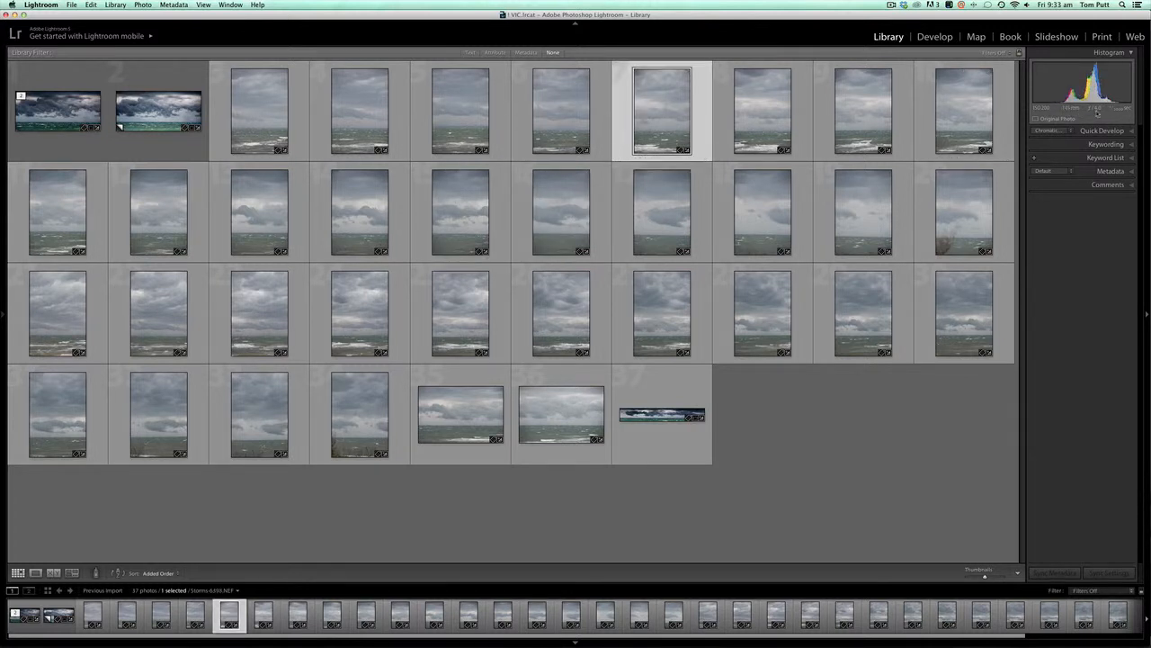
pyautogui.click(764, 129)
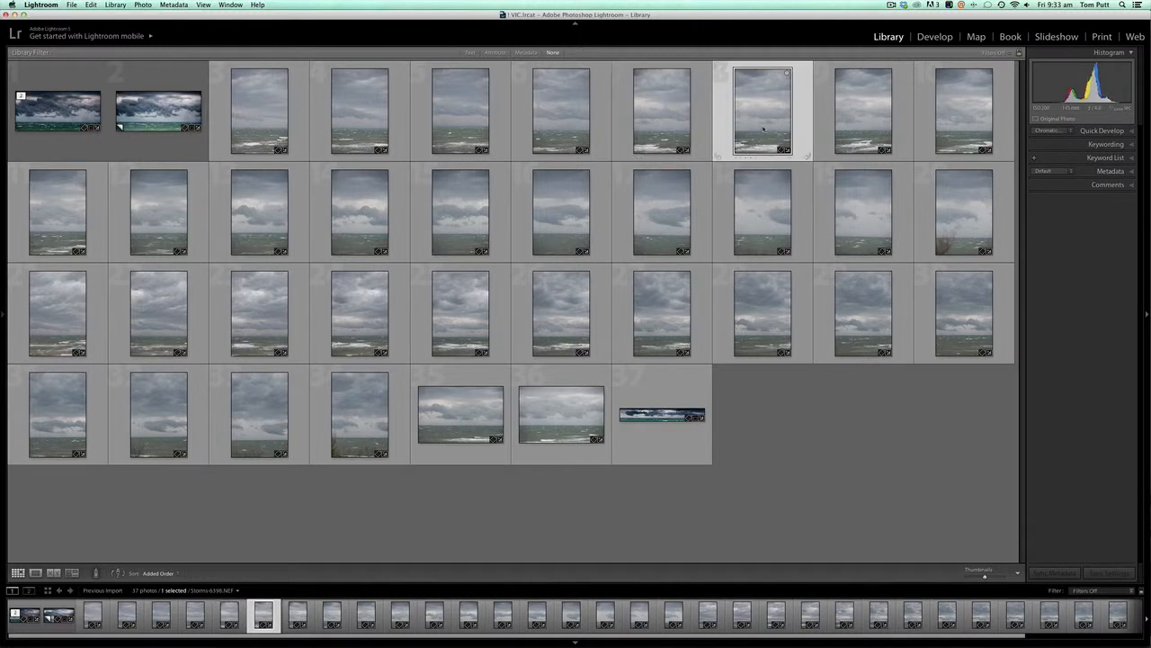
pyautogui.click(850, 134)
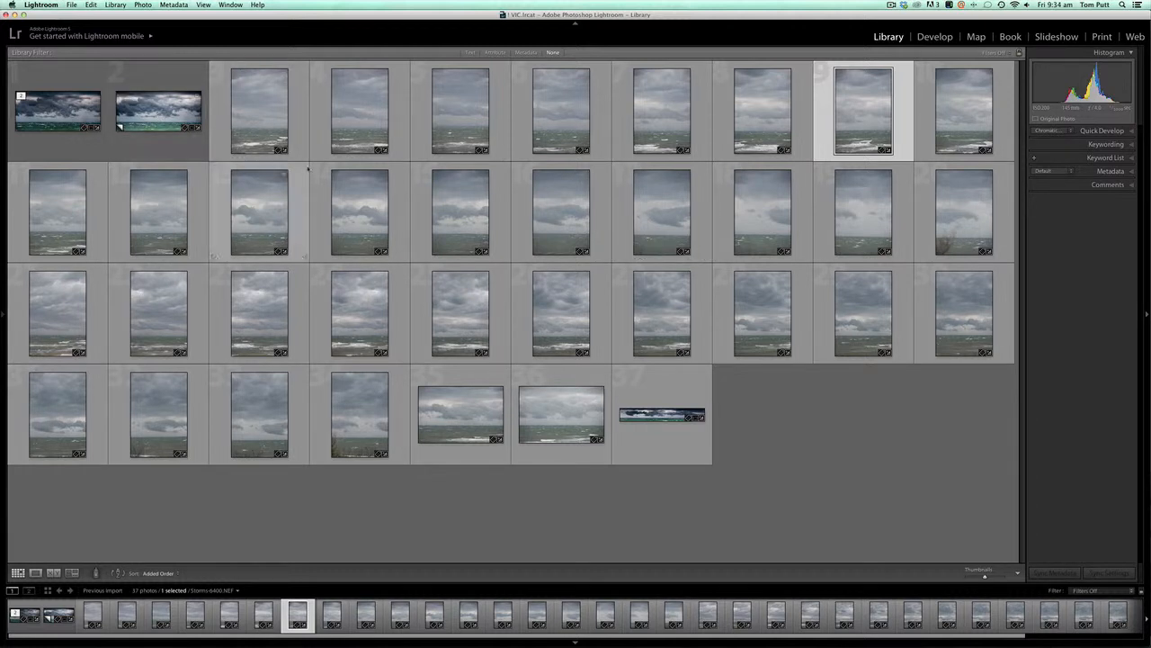
# Step: Select the continuous run of vertical storm frames from Storms-6394.NEF to Storms-6411.NEF
pyautogui.click(256, 132)
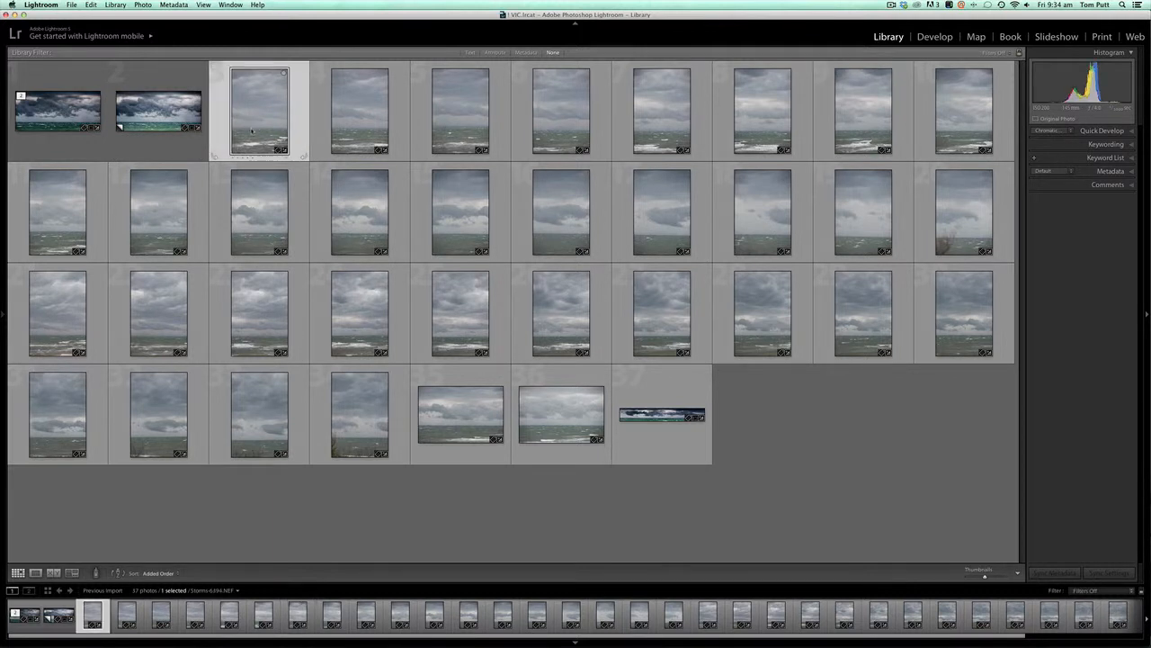
pyautogui.keyDown('shift'); pyautogui.click(944, 228); pyautogui.keyUp('shift')
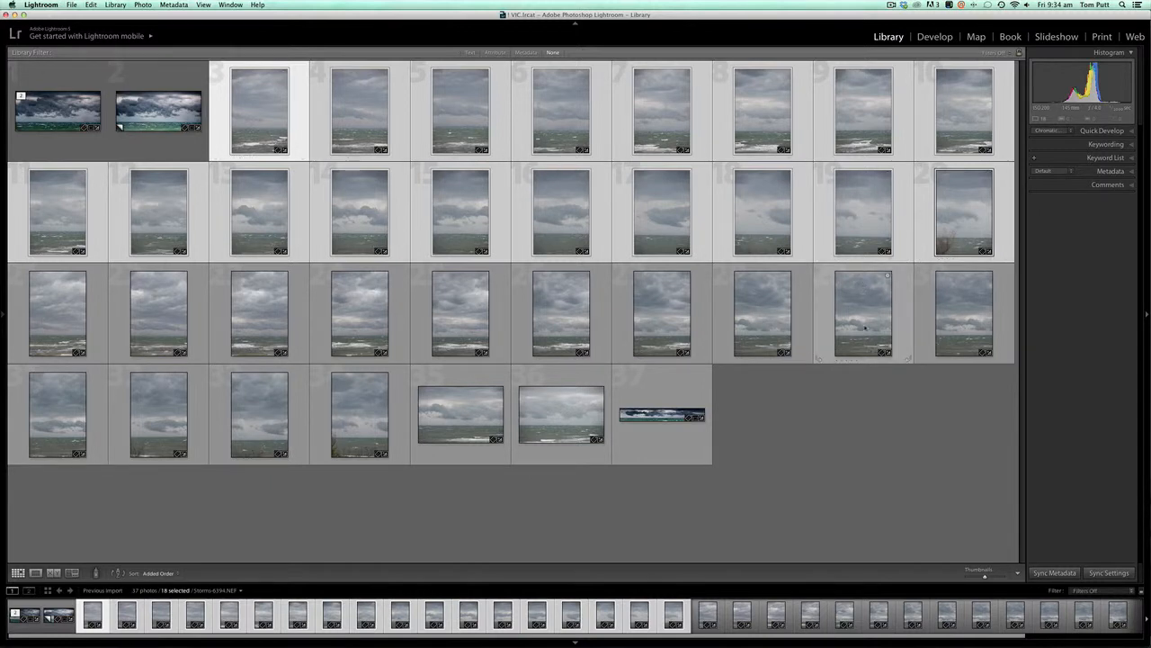
pyautogui.click(866, 328)
pyautogui.click(241, 122)
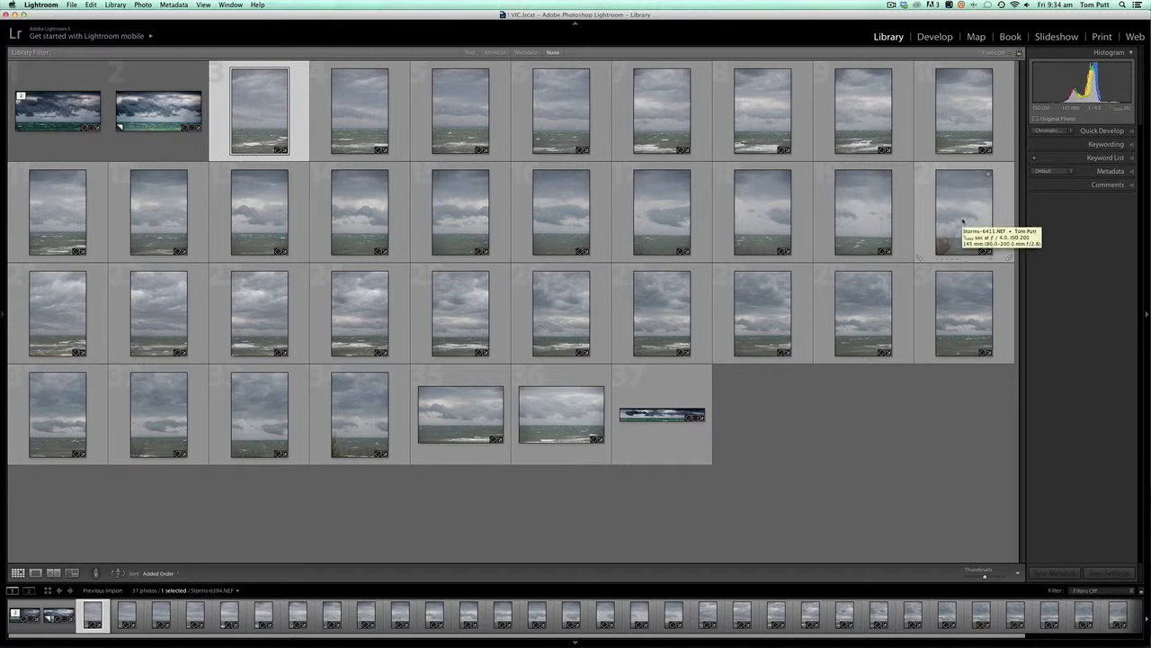
pyautogui.keyDown('shift'); pyautogui.click(963, 220); pyautogui.keyUp('shift')
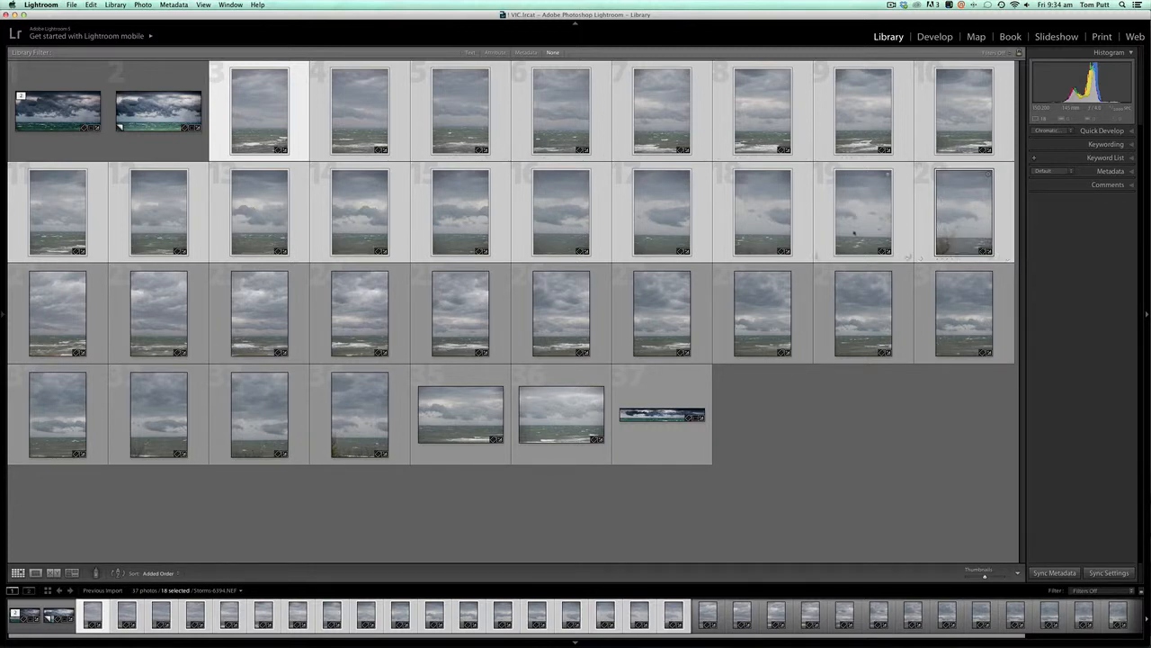
# Step: Send the selected frames to Merge to Panorama in Photoshop, opening them anyway despite the Camera Raw compatibility notice
pyautogui.rightClick(569, 200)
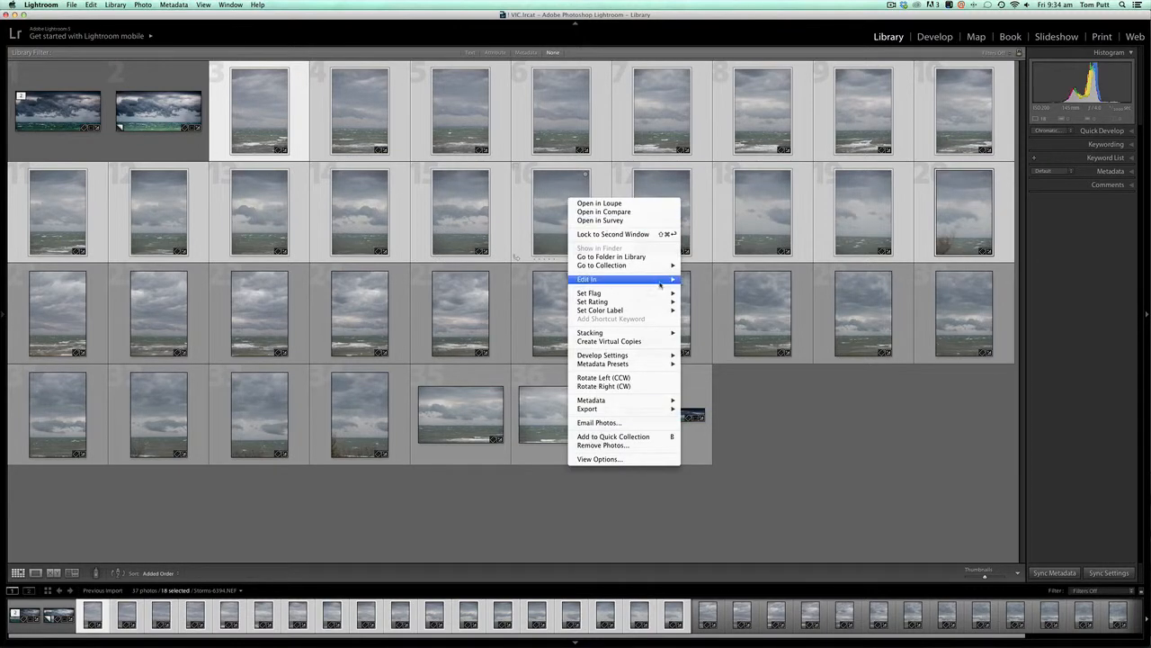
pyautogui.moveTo(669, 284)
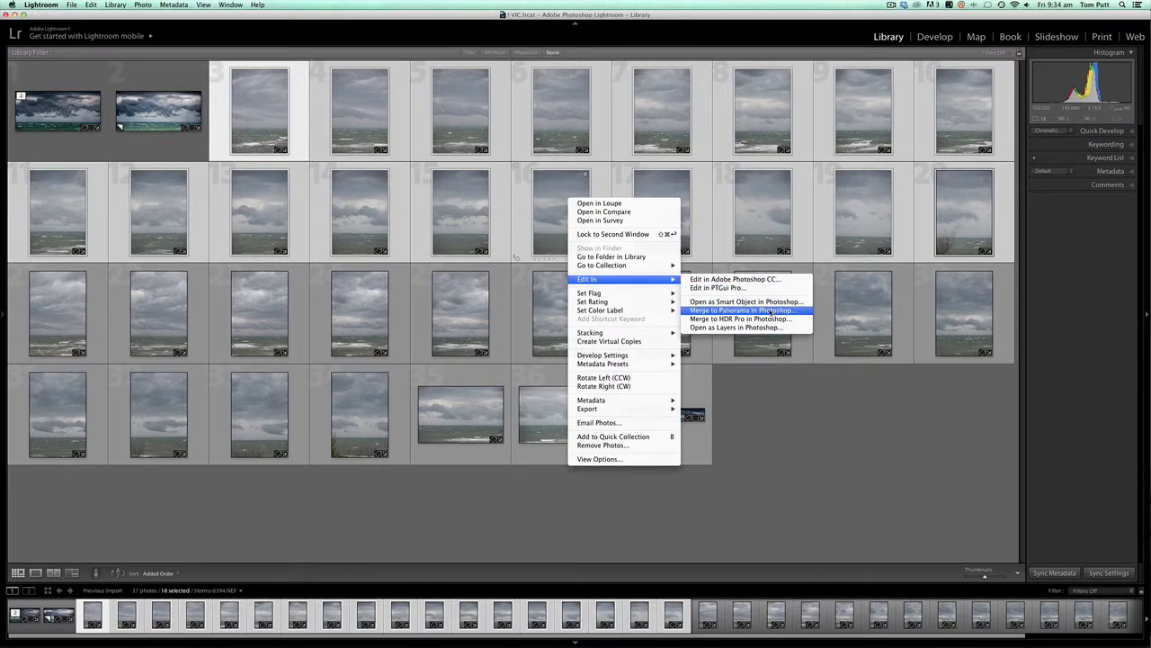
pyautogui.click(771, 311)
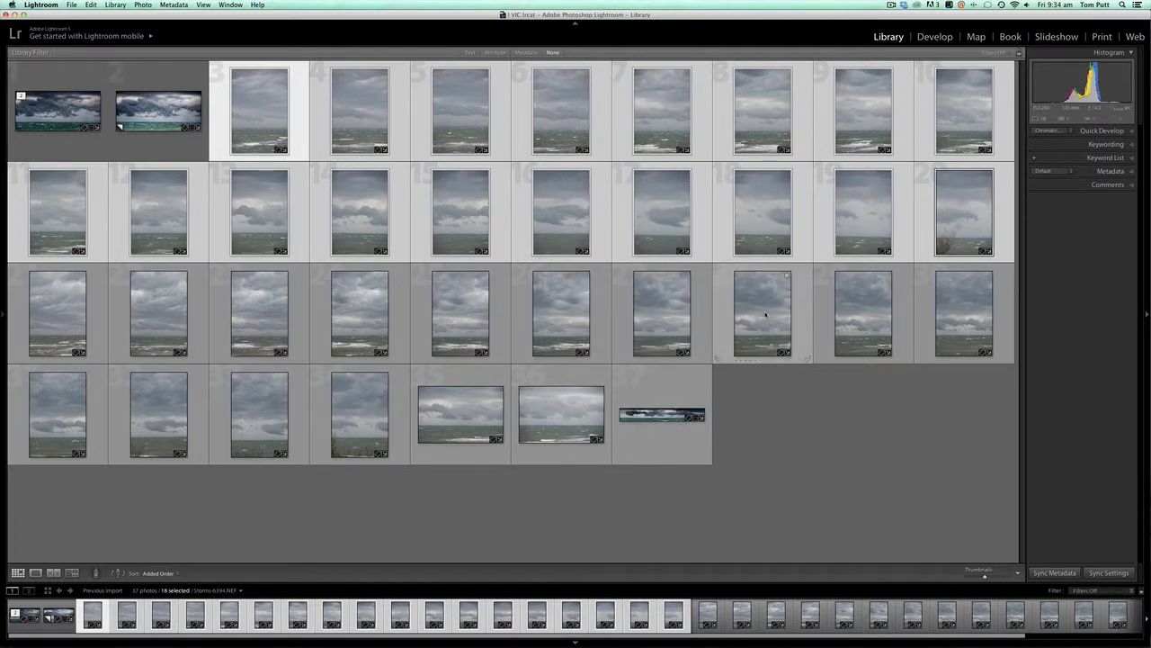
pyautogui.moveTo(639, 634)
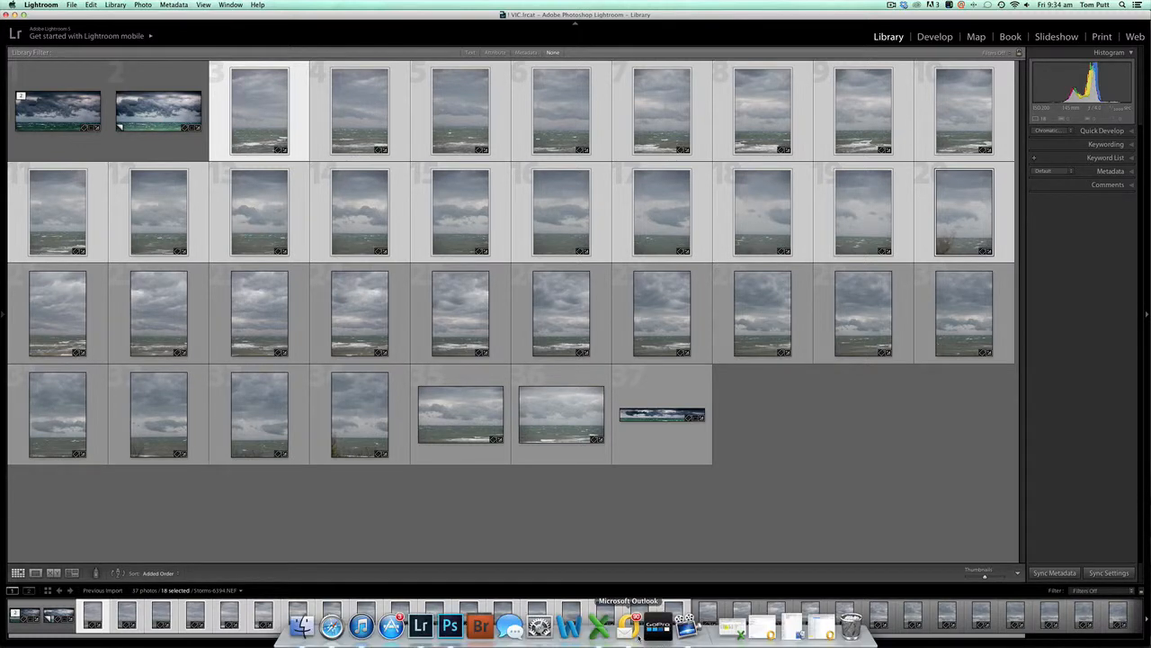
pyautogui.click(723, 547)
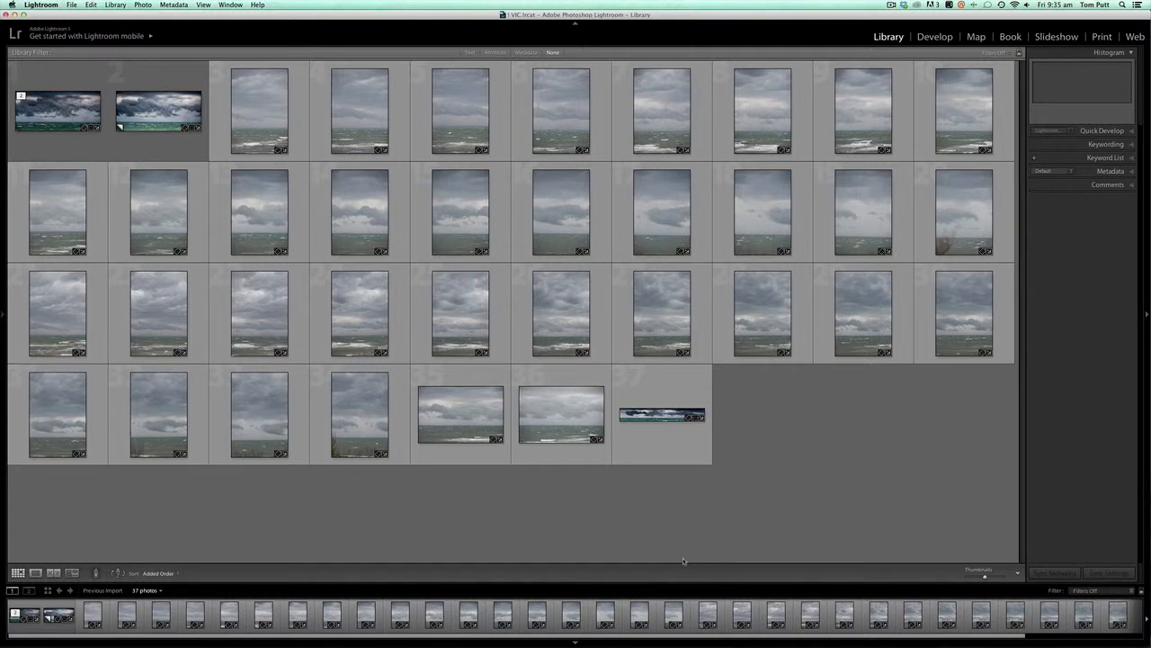
pyautogui.press('super+e')
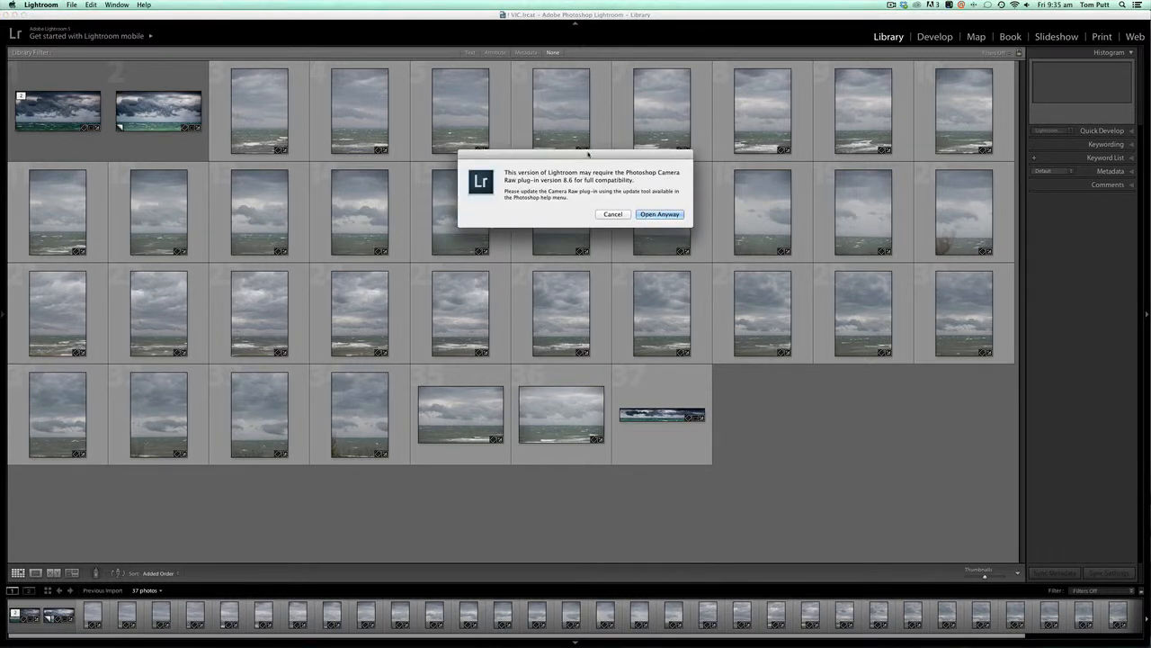
pyautogui.moveTo(586, 160); pyautogui.dragTo(552, 208)
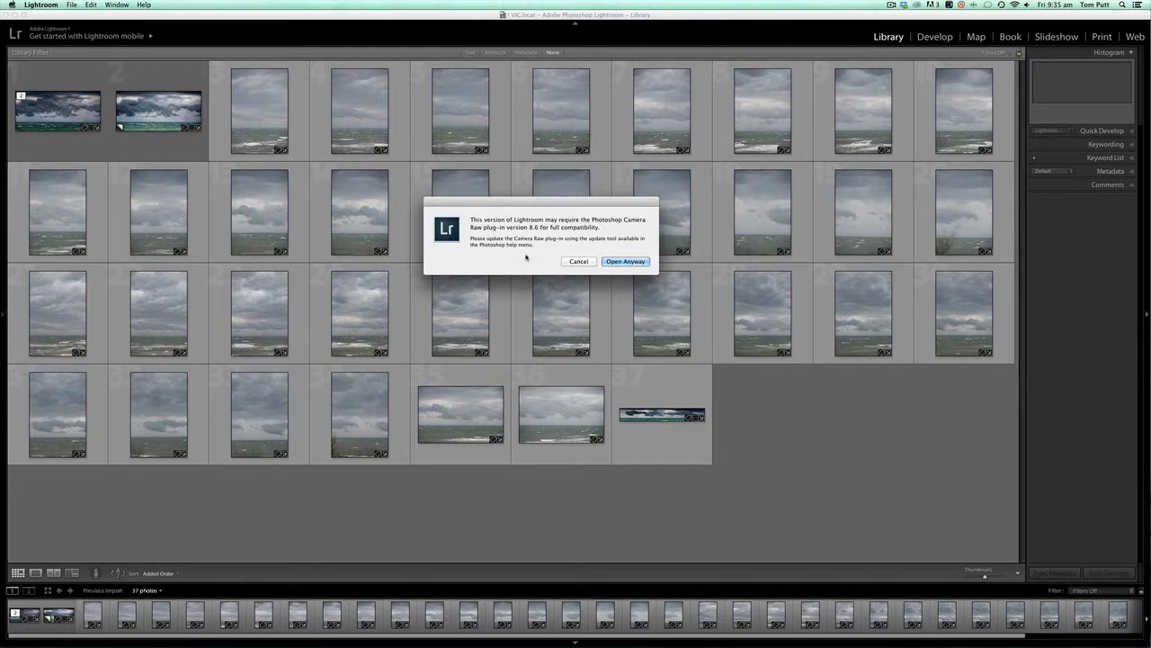
pyautogui.click(612, 263)
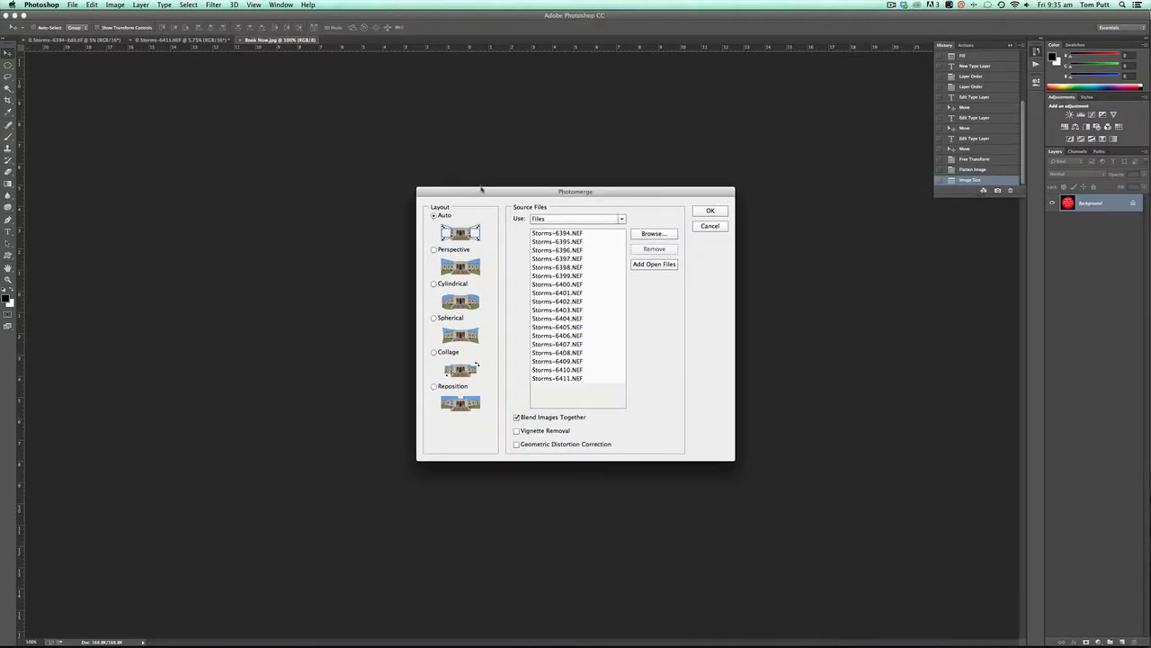
# Step: Enable Vignette Removal and Geometric Distortion Correction for the Auto-layout Photomerge, and cancel the merge
pyautogui.moveTo(481, 187); pyautogui.dragTo(468, 184)
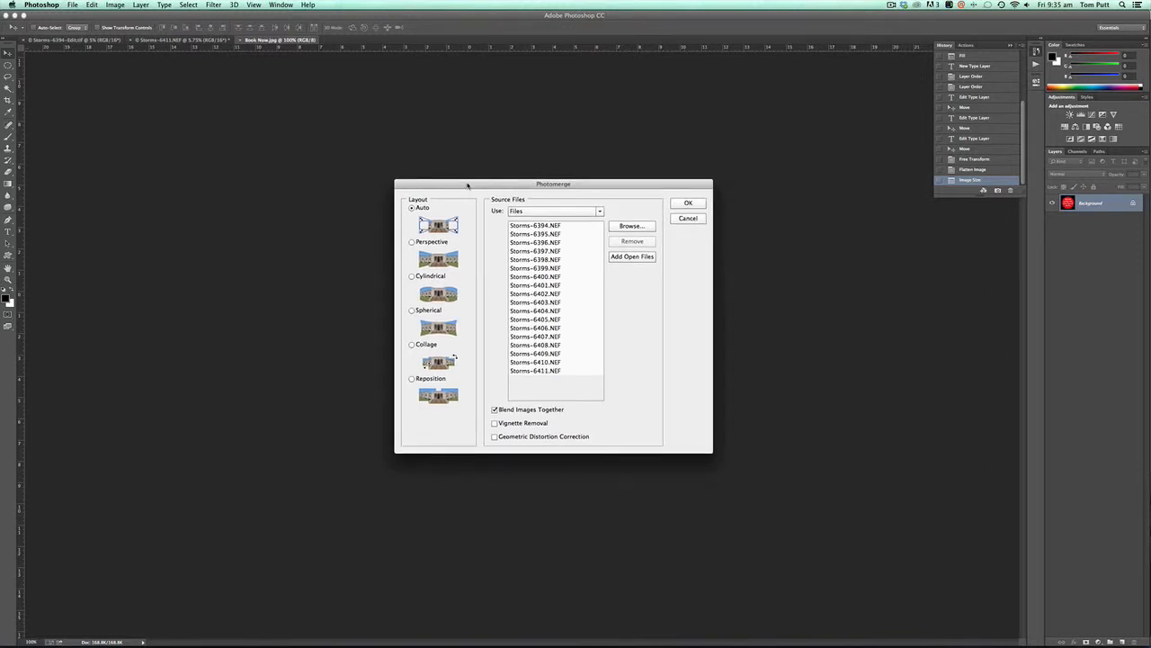
pyautogui.moveTo(468, 184); pyautogui.dragTo(469, 169)
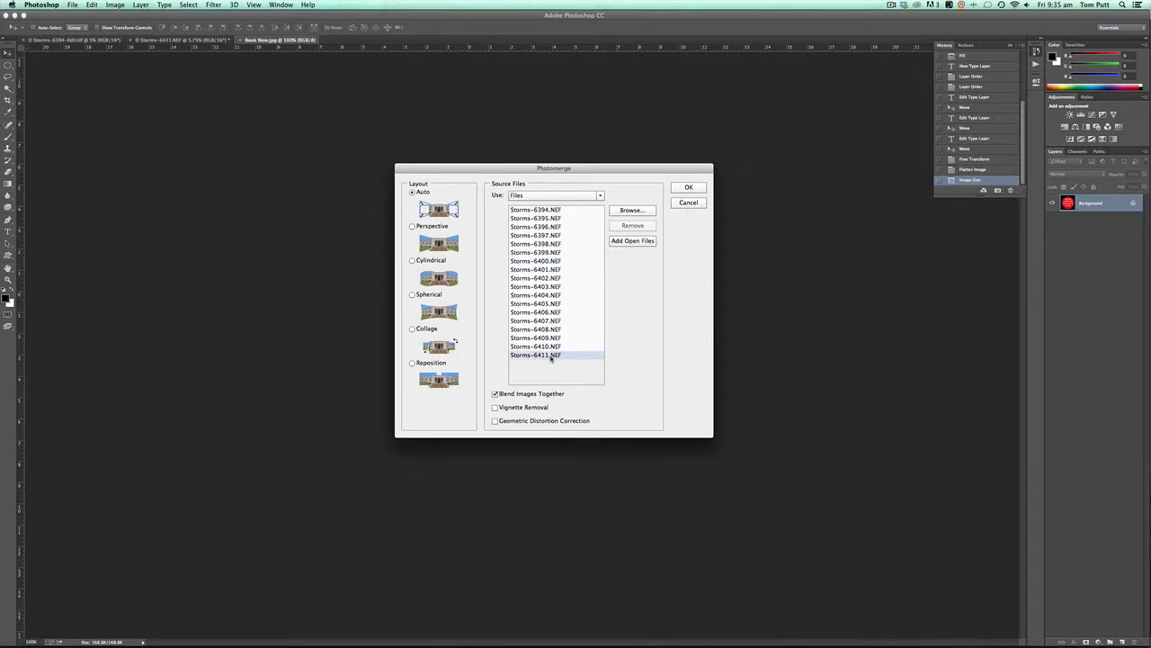
pyautogui.click(496, 408)
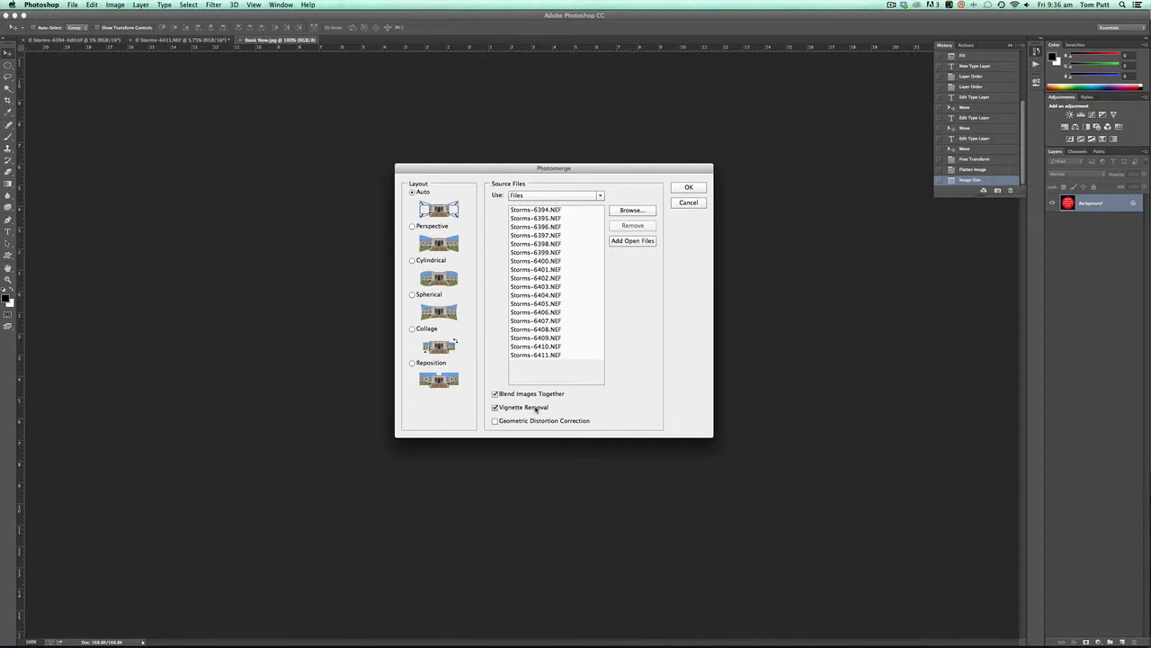
pyautogui.click(534, 421)
pyautogui.click(676, 193)
pyautogui.click(692, 204)
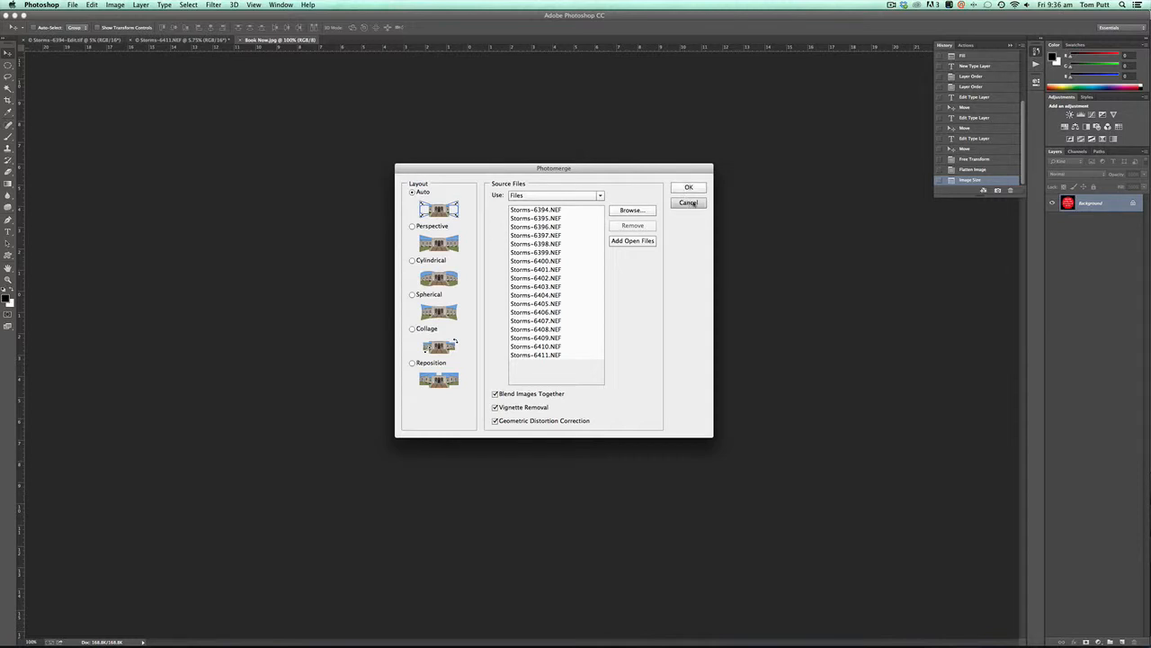
pyautogui.click(688, 202)
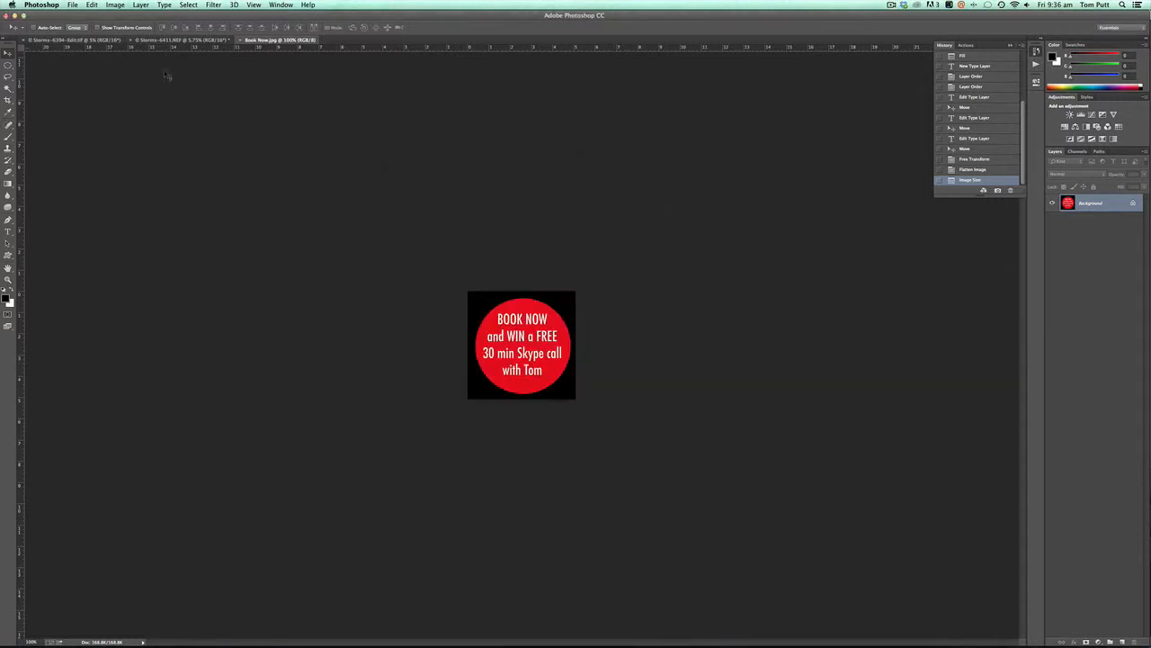
# Step: Switch to the already merged Storms-6411.NEF panorama and hide and show its top seven layers in turn to examine how they blend
pyautogui.click(177, 41)
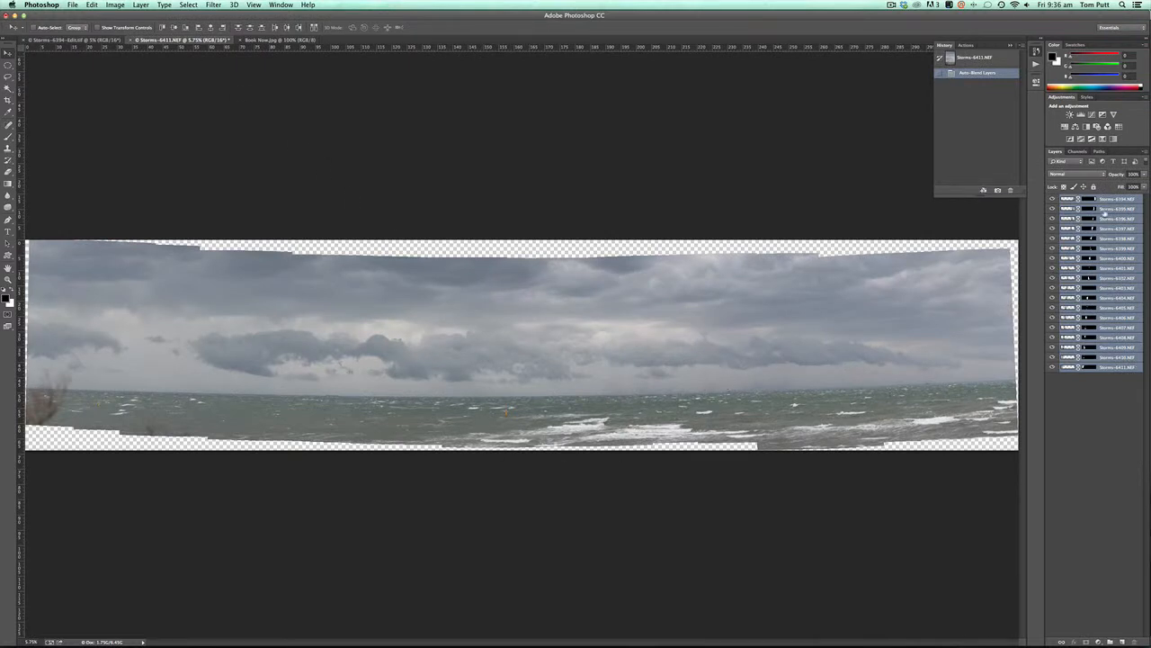
pyautogui.click(1053, 199)
pyautogui.click(1053, 198)
pyautogui.click(1053, 208)
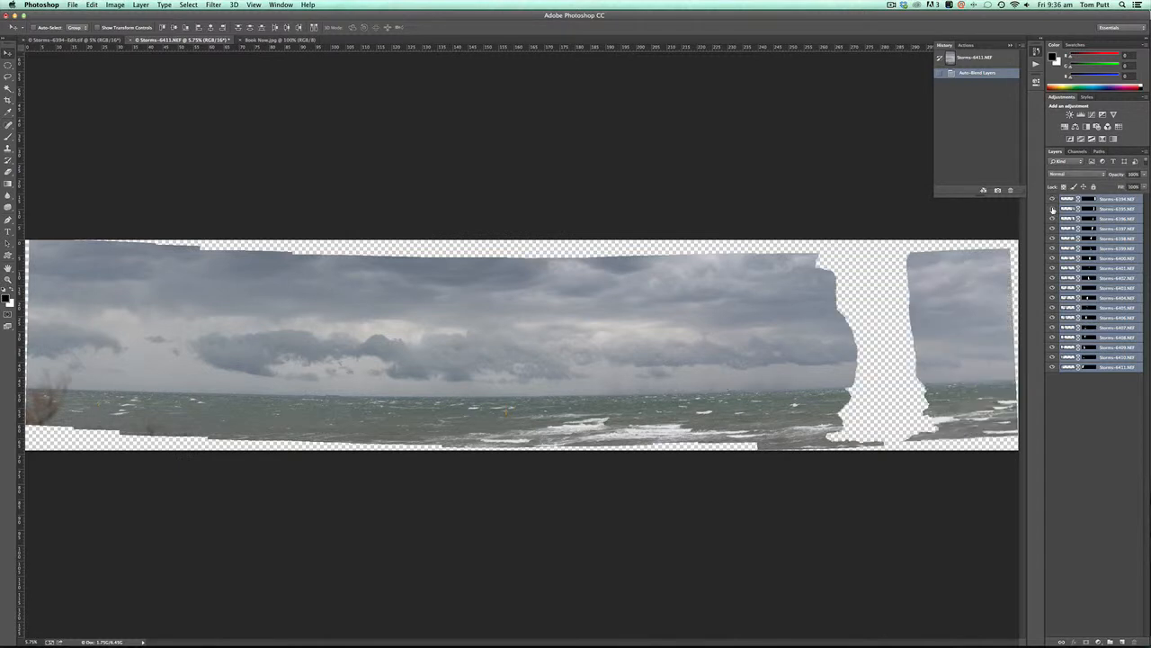
pyautogui.click(1053, 209)
pyautogui.click(1053, 219)
pyautogui.click(1053, 219)
pyautogui.click(1053, 228)
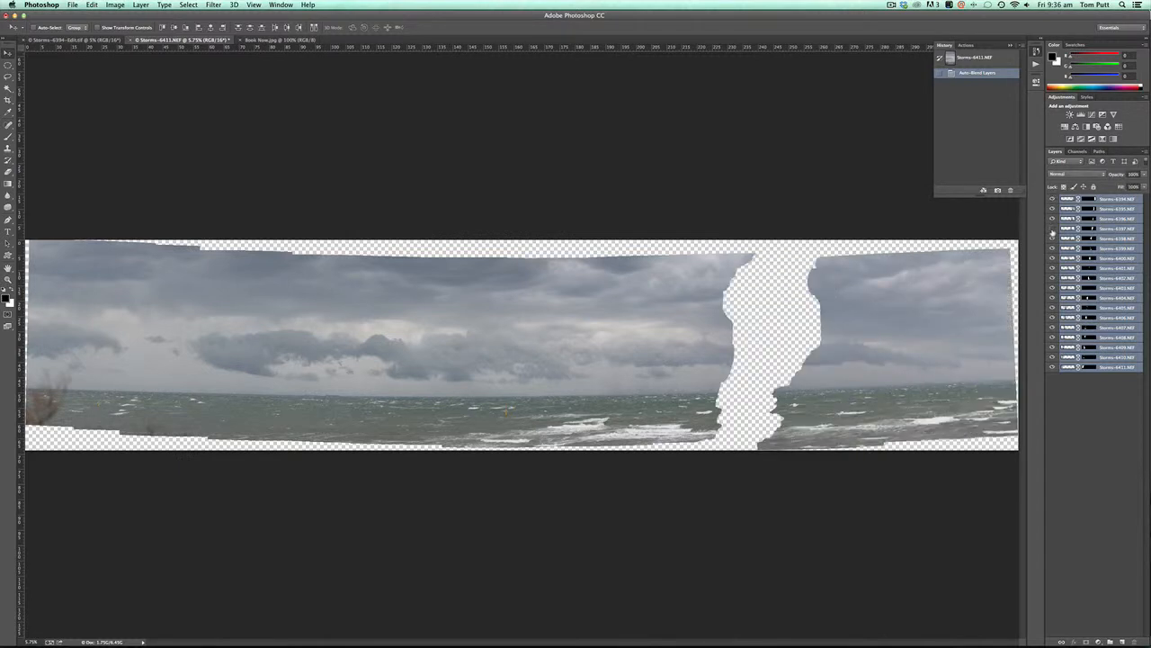
pyautogui.click(1054, 228)
pyautogui.click(1053, 238)
pyautogui.click(1054, 238)
pyautogui.click(1054, 249)
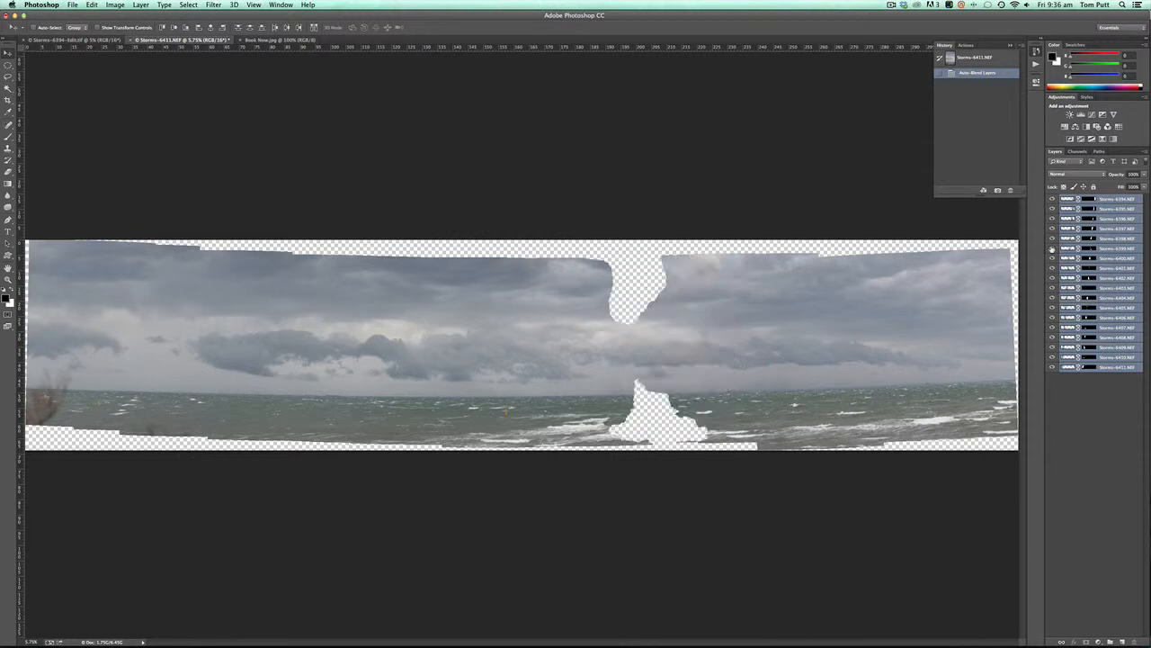
pyautogui.click(1053, 248)
pyautogui.click(1053, 258)
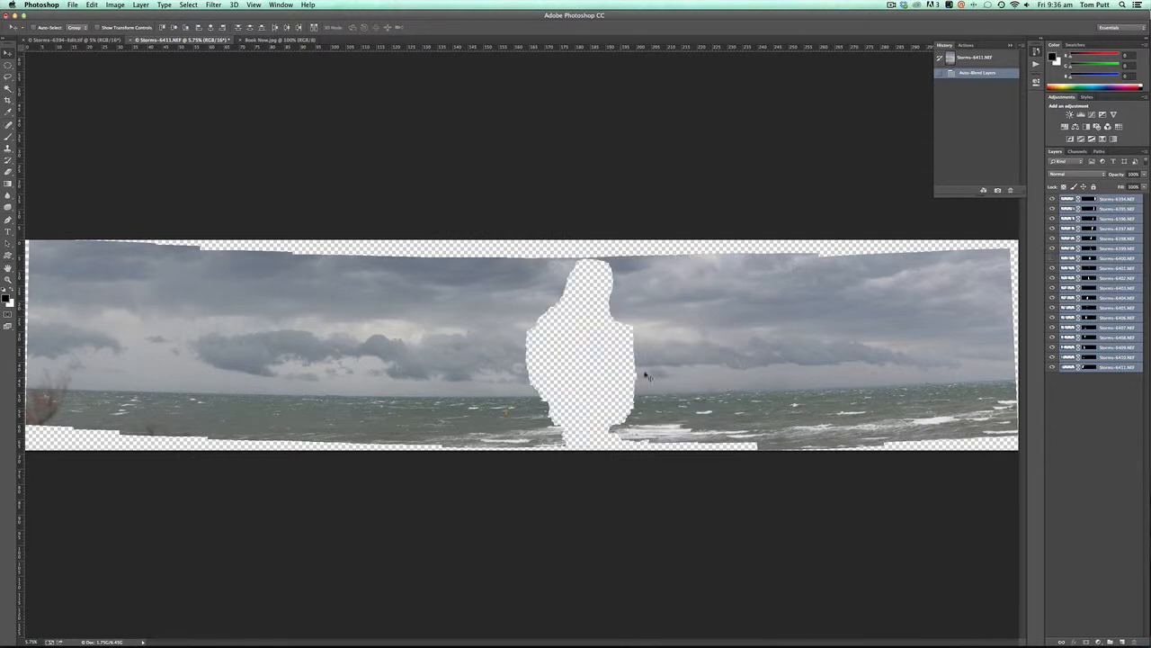
pyautogui.click(1053, 259)
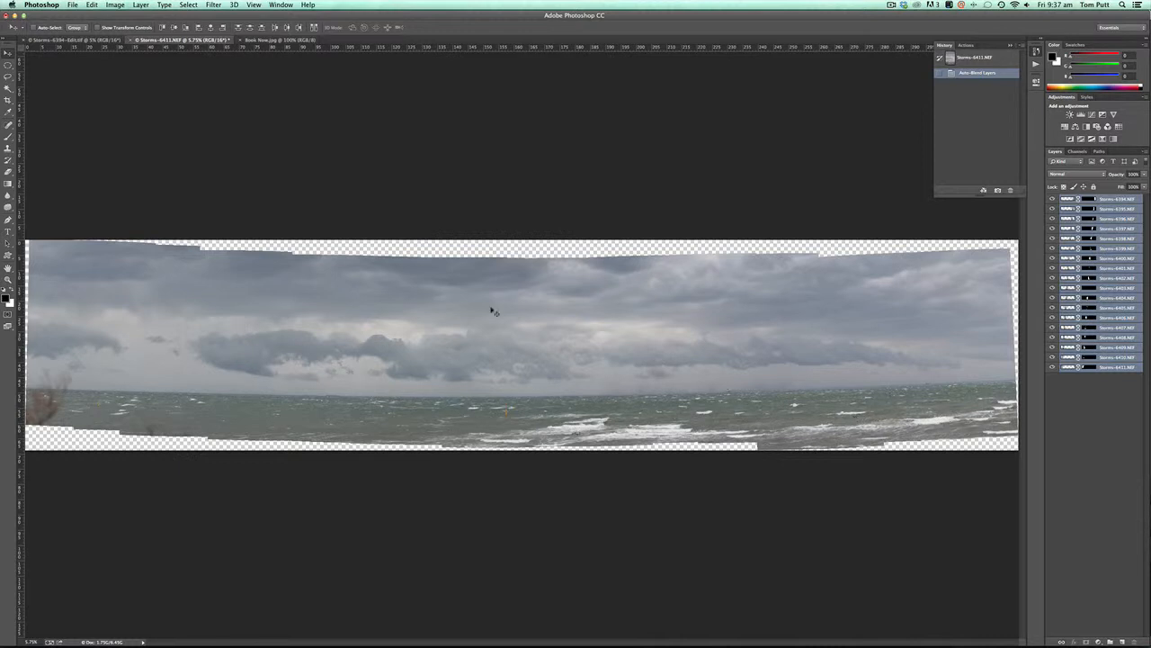
# Step: Flatten the merged Storms-6411.NEF panorama into a single background layer
pyautogui.click(140, 4)
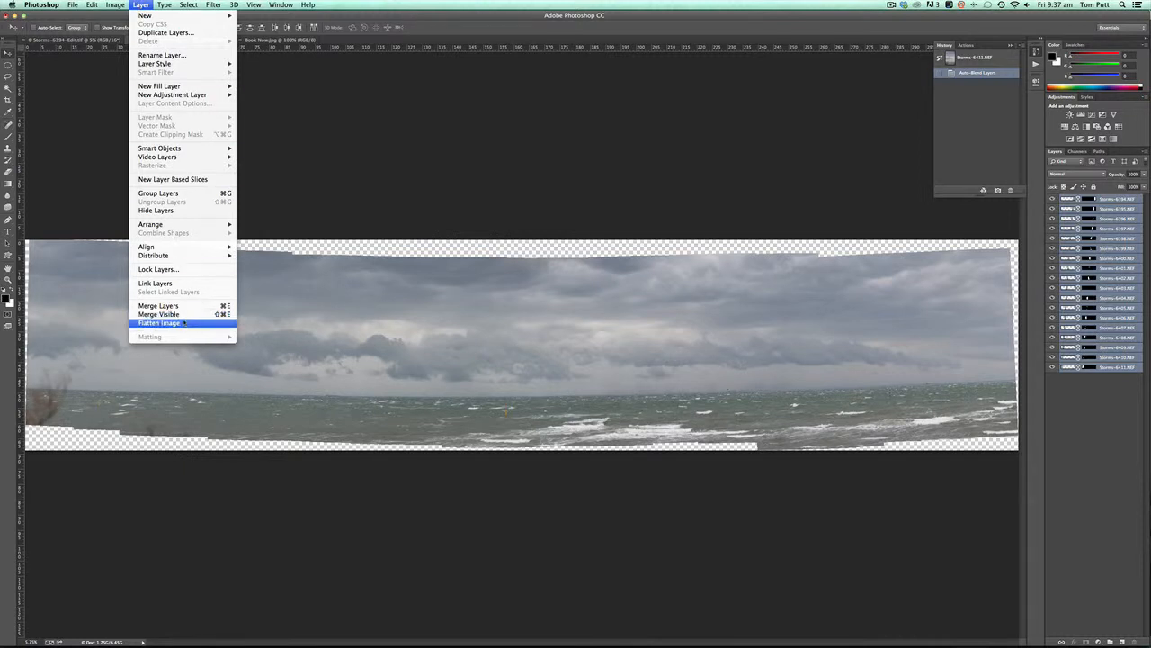
pyautogui.click(186, 323)
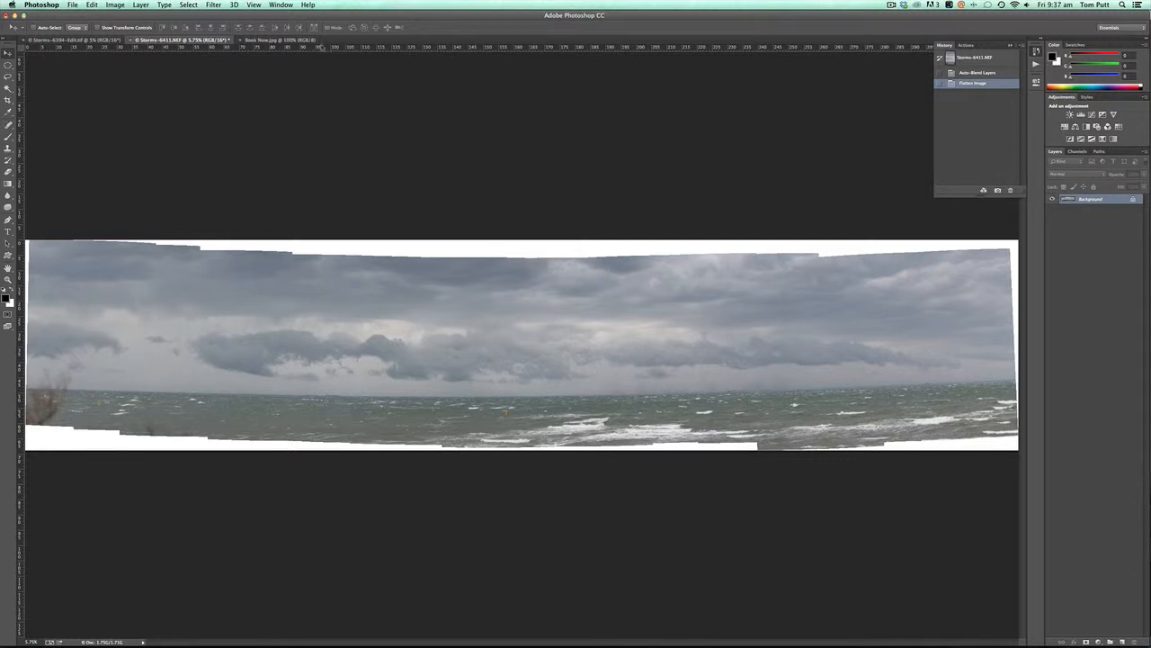
# Step: Place a horizontal ruler guide across the panorama at the level of the sea horizon
pyautogui.click(255, 6)
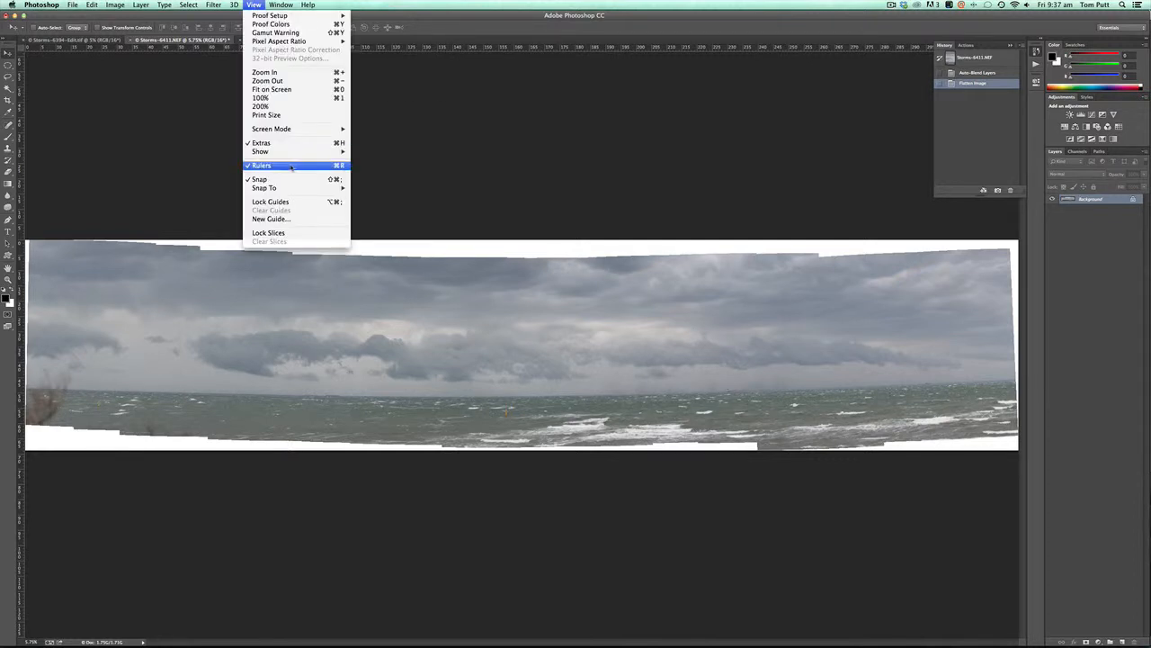
pyautogui.click(203, 94)
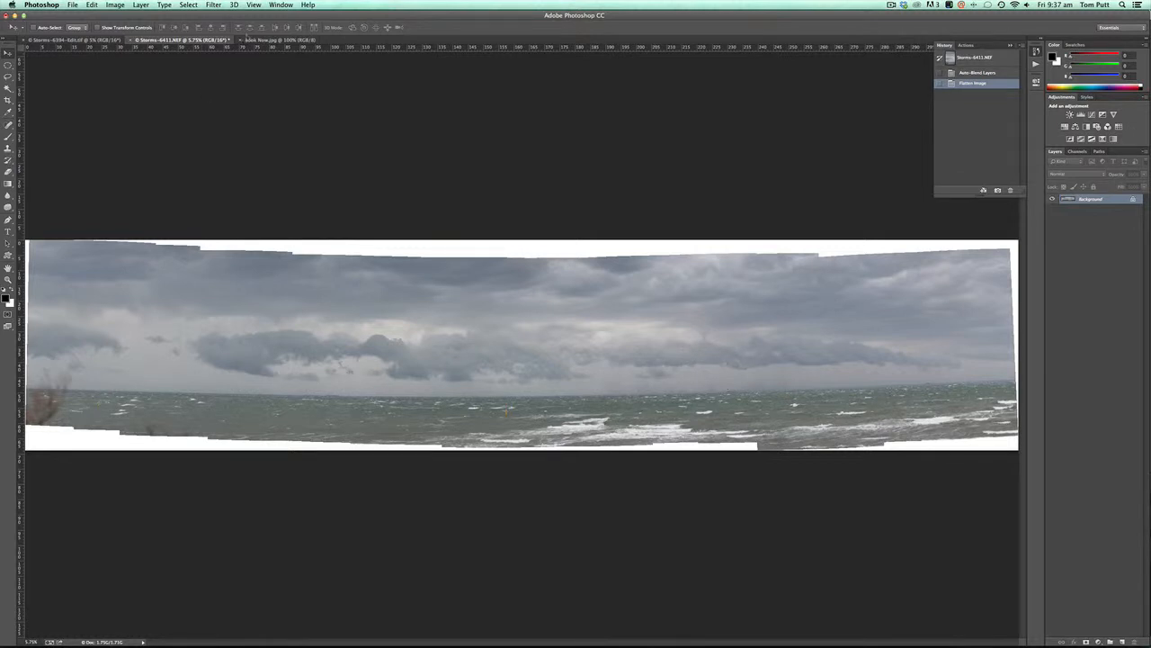
pyautogui.moveTo(257, 46); pyautogui.dragTo(284, 396)
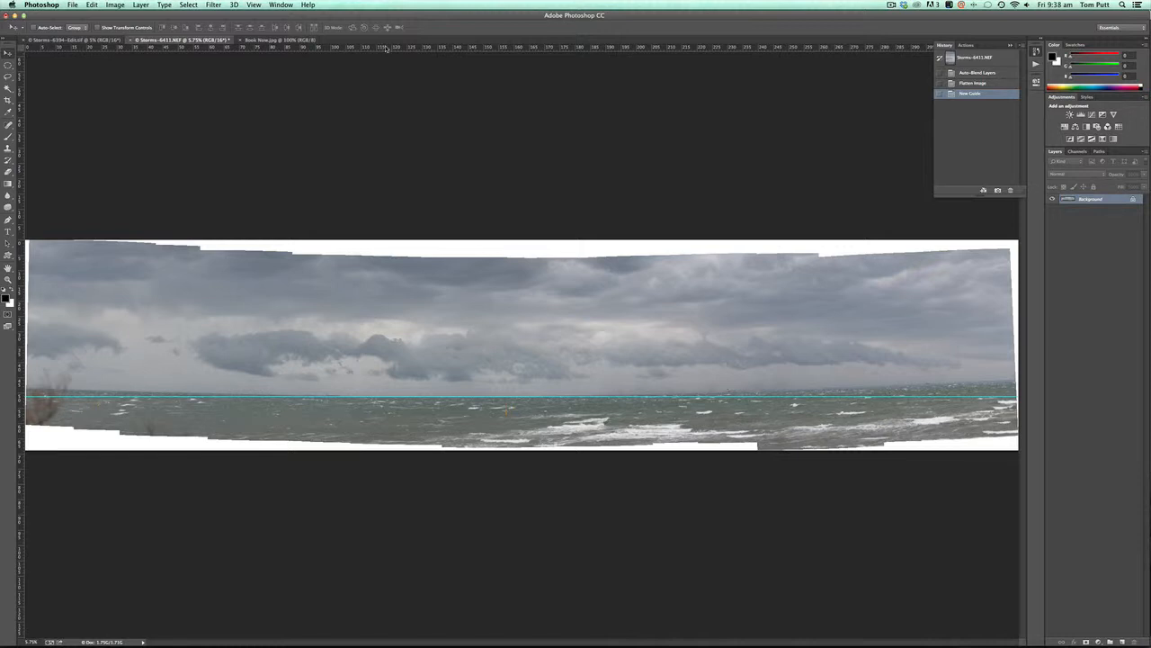
pyautogui.moveTo(389, 49); pyautogui.dragTo(484, 4)
# Step: Select the whole canvas and warp the image, pulling both lower corners down until the curved horizon runs level with the guide
pyautogui.click(190, 4)
pyautogui.click(193, 16)
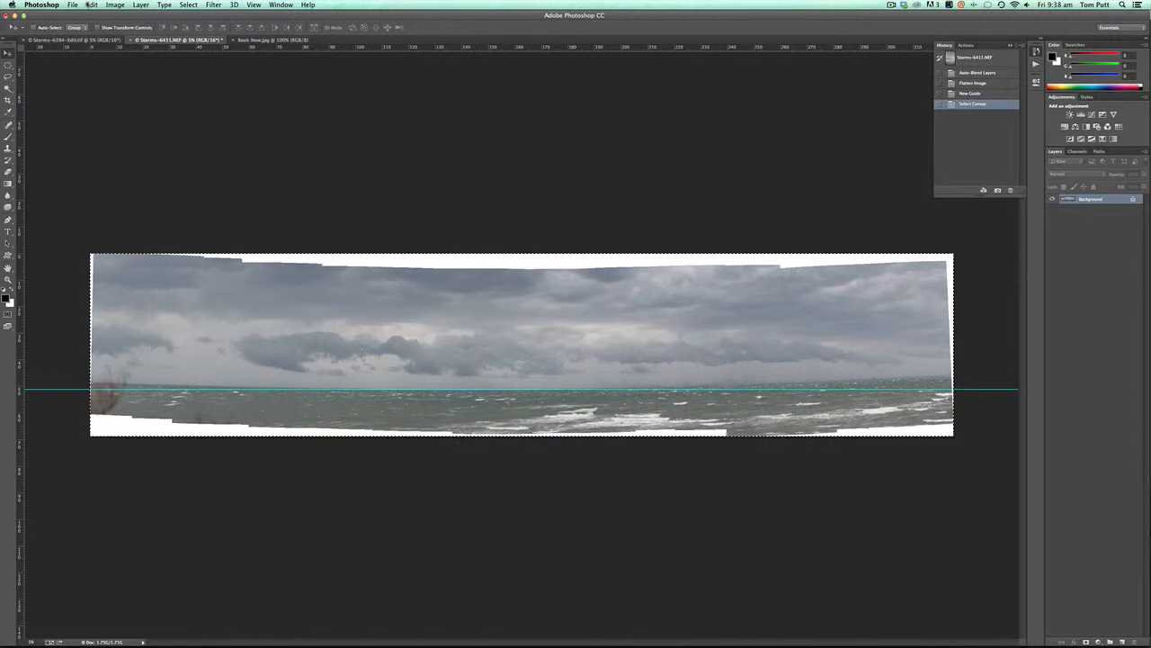
pyautogui.click(90, 5)
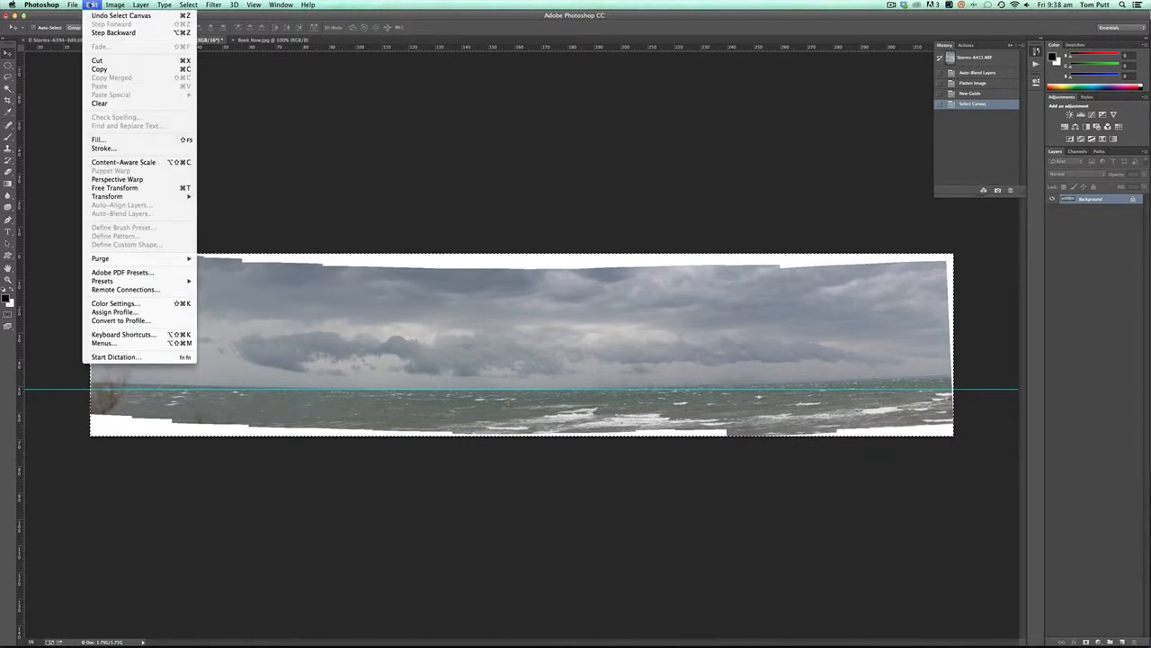
pyautogui.moveTo(148, 196)
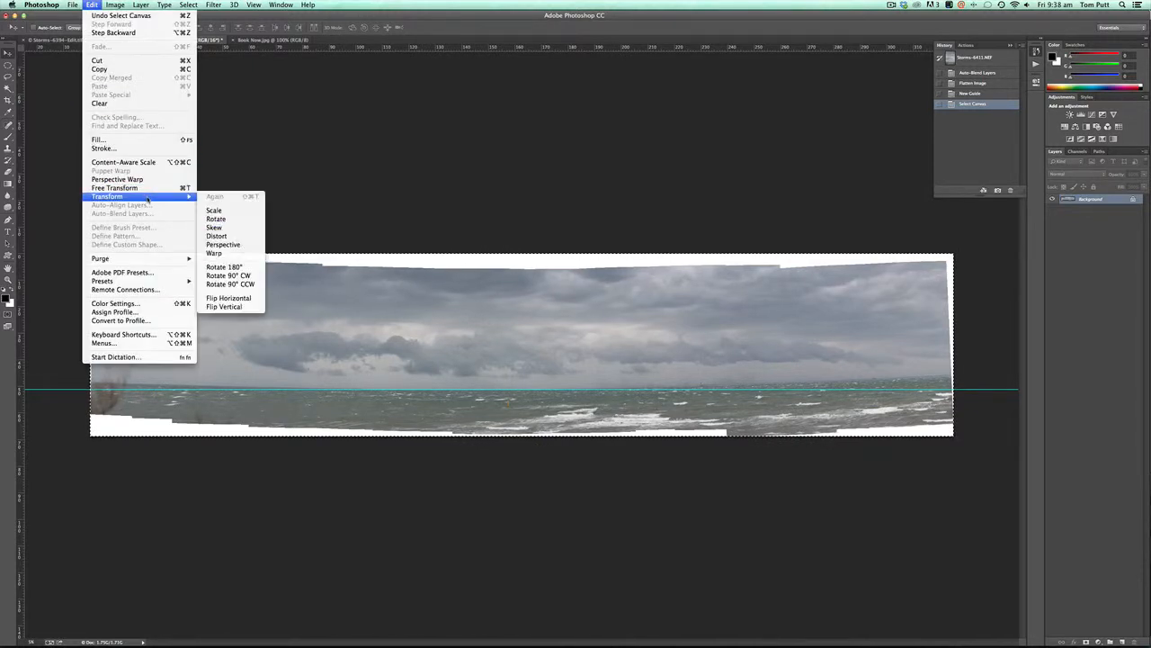
pyautogui.click(255, 257)
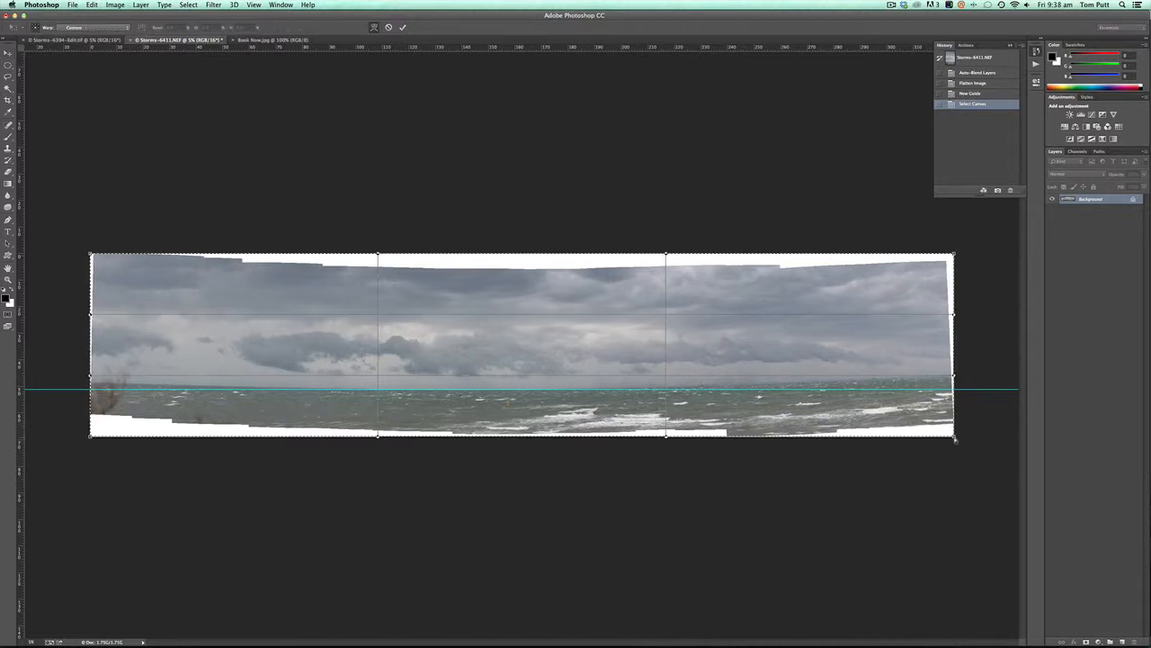
pyautogui.moveTo(955, 439); pyautogui.dragTo(955, 495)
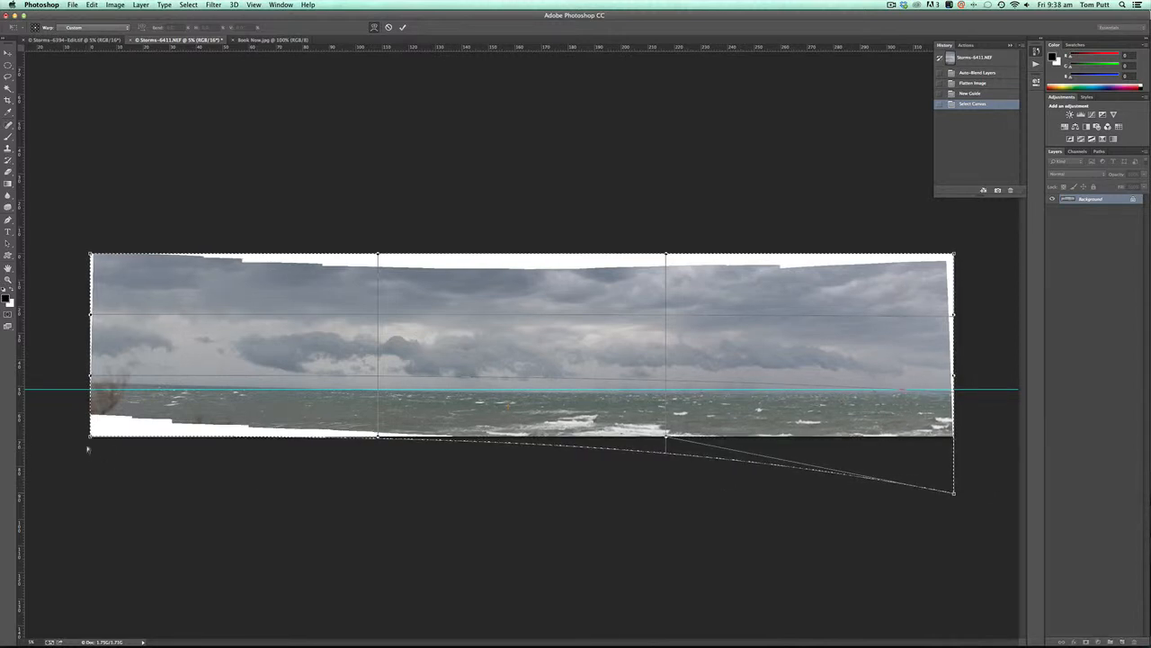
pyautogui.moveTo(86, 469); pyautogui.dragTo(85, 474)
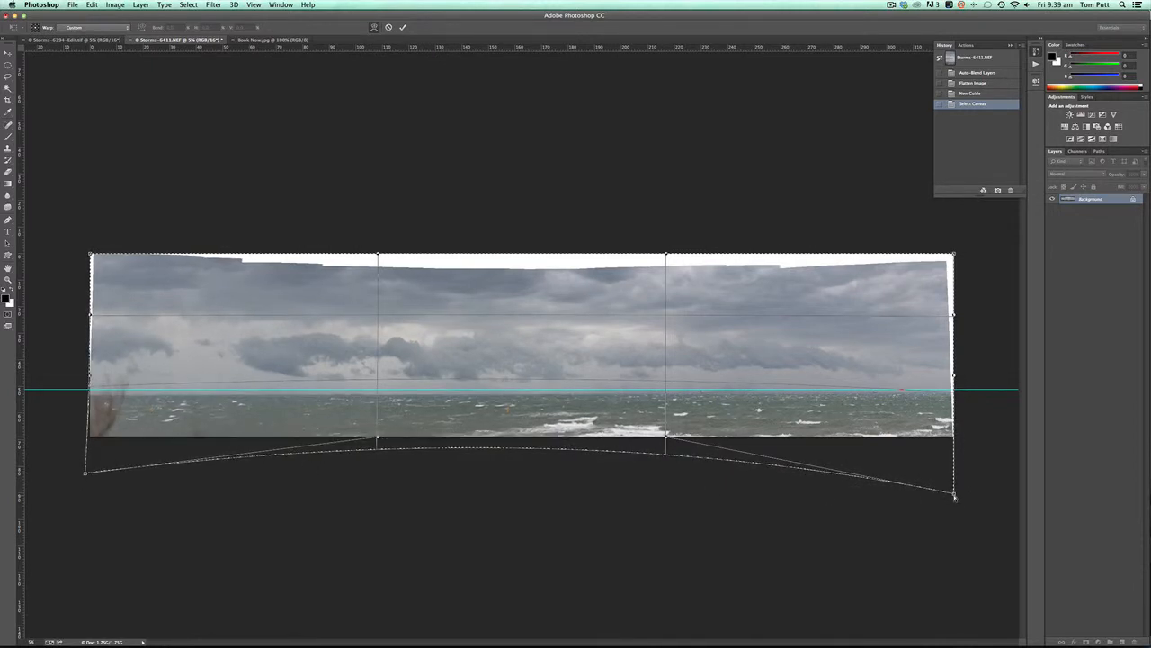
pyautogui.moveTo(953, 492); pyautogui.dragTo(954, 496)
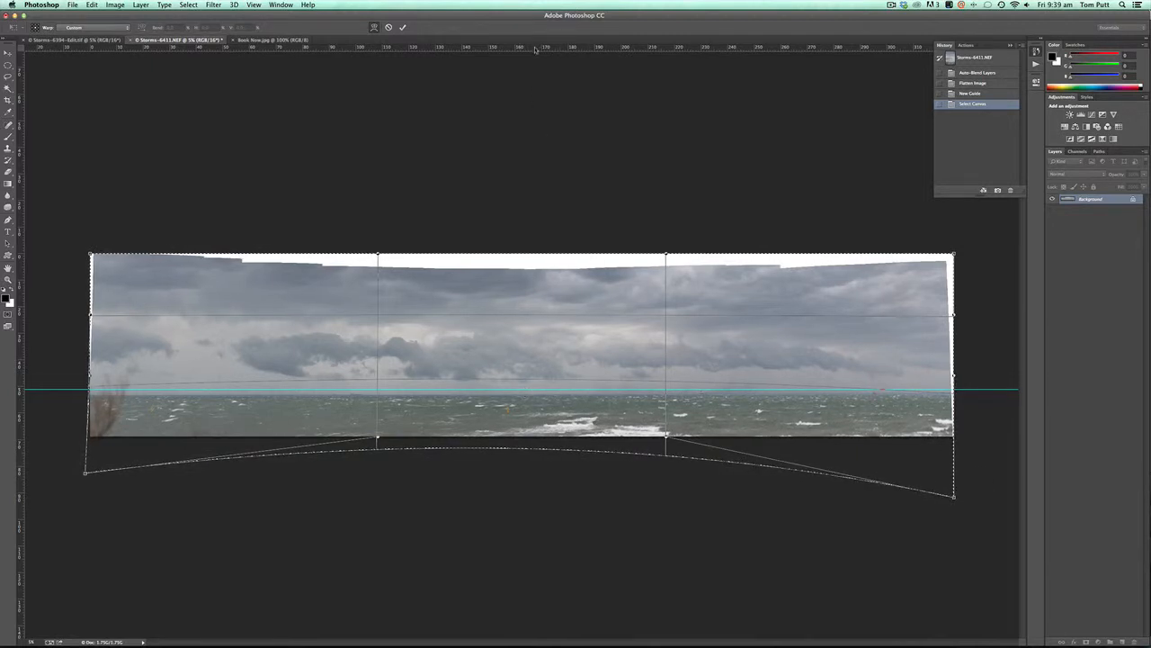
# Step: Add a second horizontal guide on the warped horizon and fine-tune the warp's lower right corner against it
pyautogui.moveTo(537, 48); pyautogui.dragTo(546, 393)
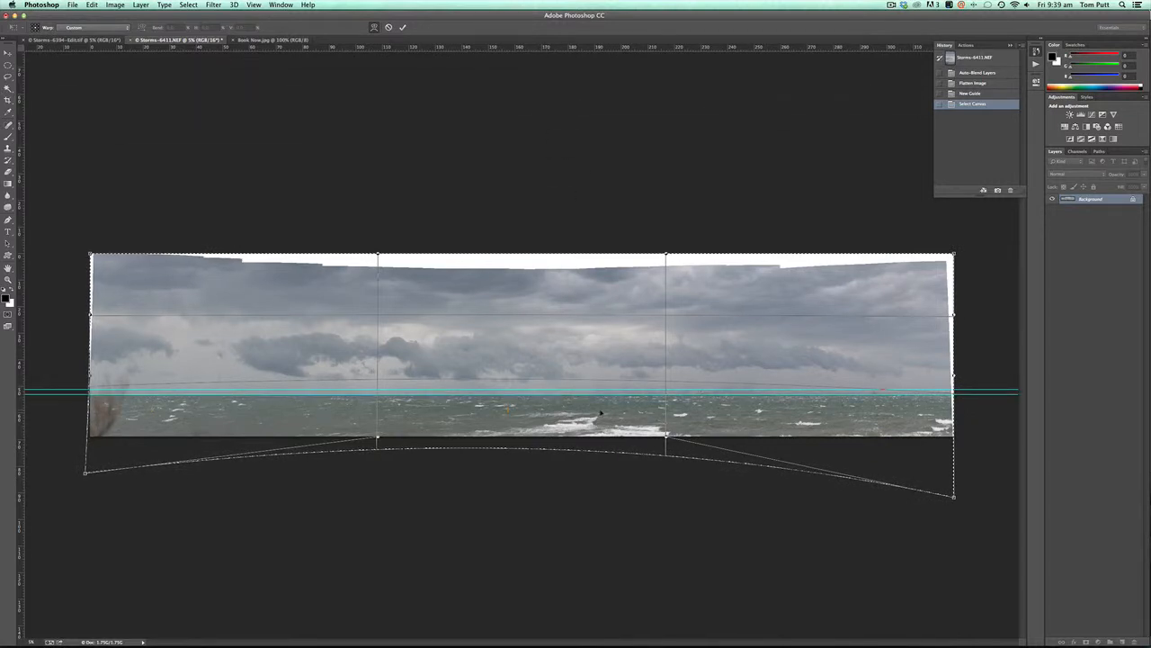
pyautogui.press('super+plus')
pyautogui.press('super+plus')
pyautogui.moveTo(717, 424); pyautogui.dragTo(351, 298)
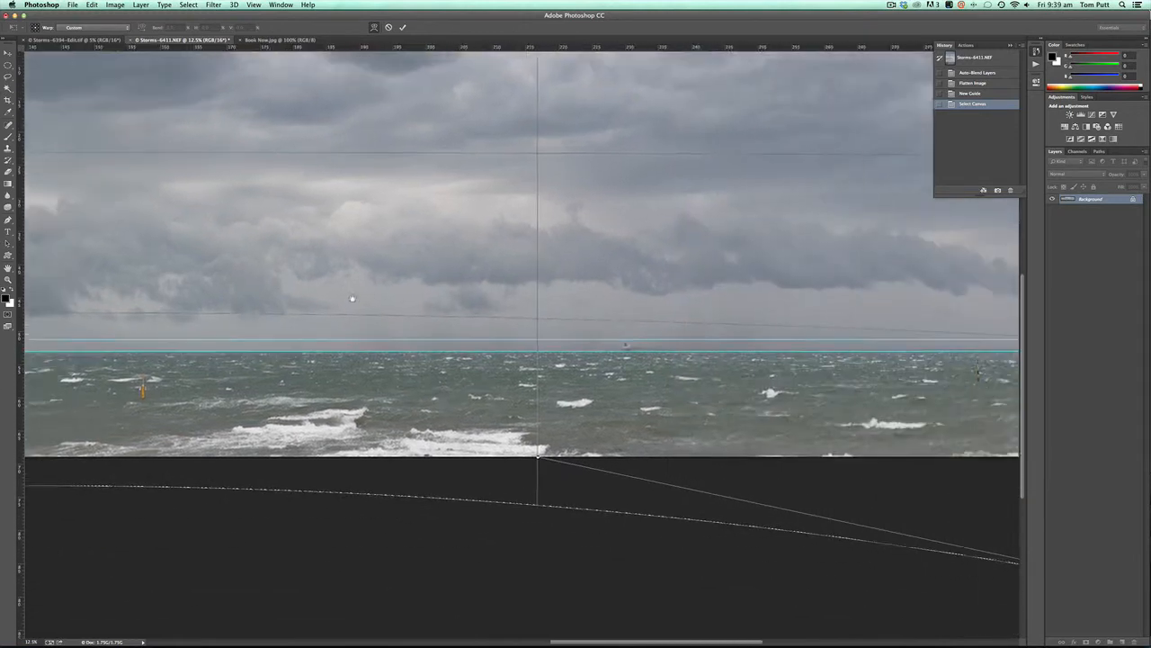
pyautogui.moveTo(711, 358); pyautogui.dragTo(424, 328)
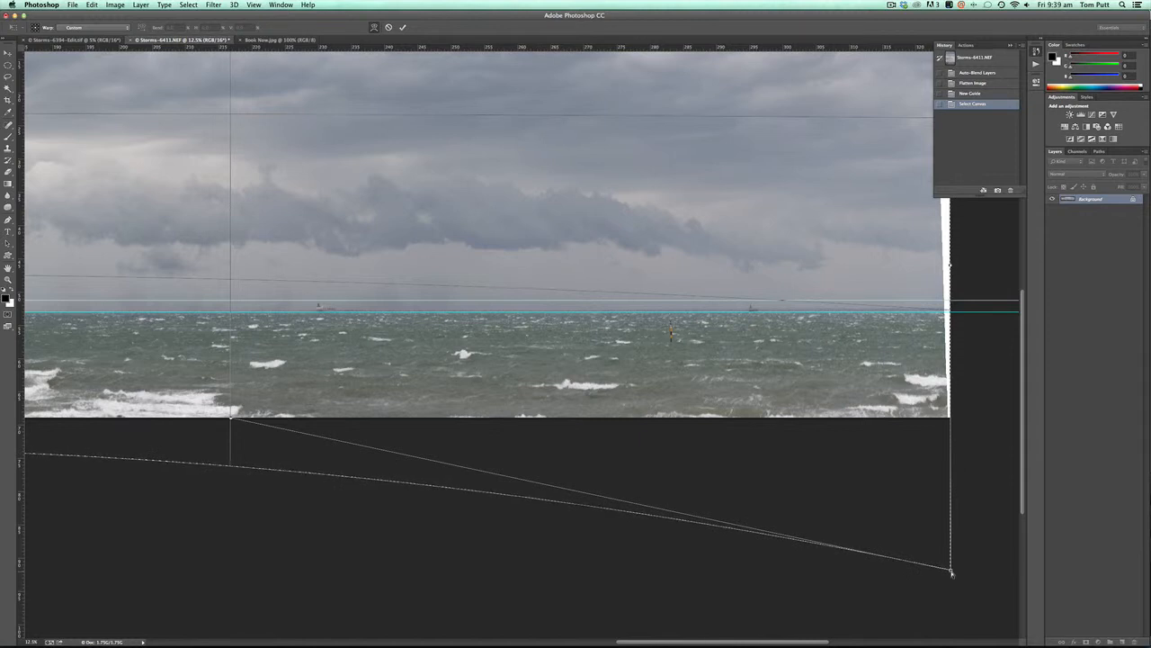
pyautogui.moveTo(728, 267); pyautogui.dragTo(602, 309)
pyautogui.moveTo(699, 303); pyautogui.dragTo(766, 223)
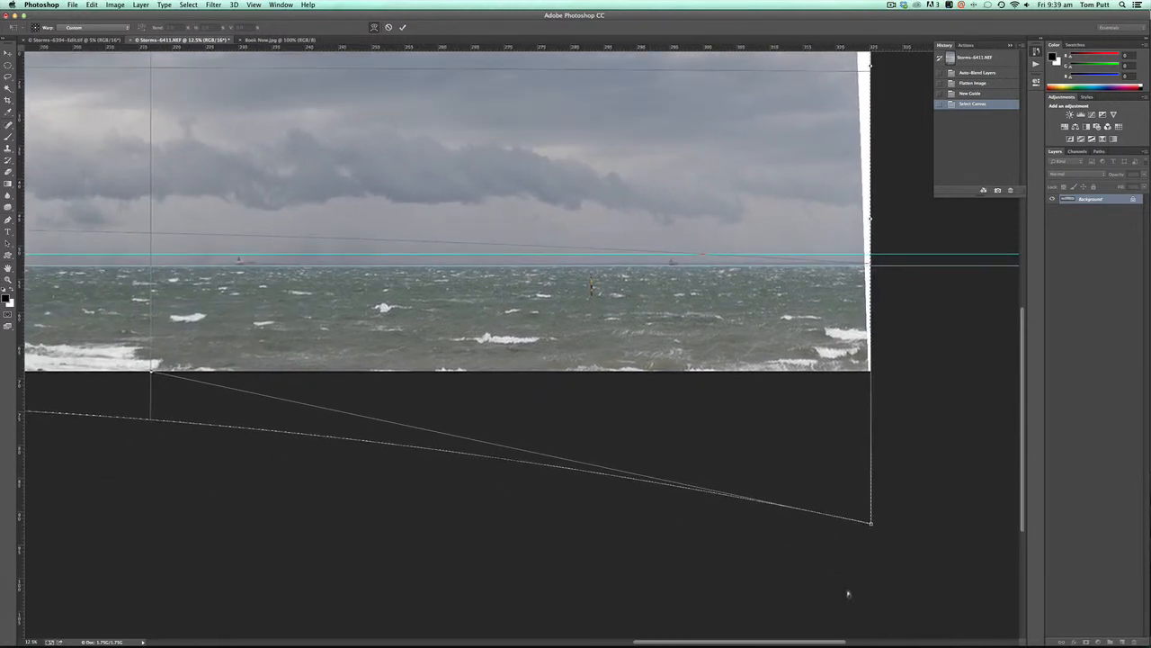
pyautogui.moveTo(871, 523)
pyautogui.mouseDown()
pyautogui.moveTo(872, 538)
pyautogui.moveTo(874, 528)
pyautogui.mouseUp()
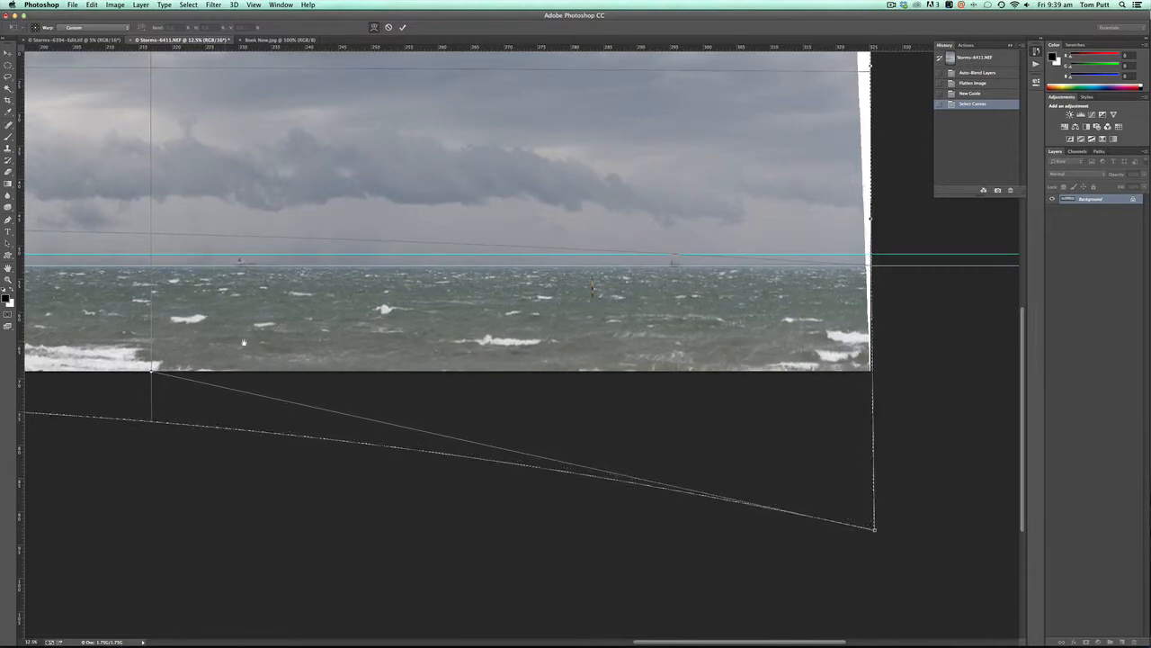
# Step: Raise the warp's lower left corner slightly to level that end of the horizon, and apply the warp
pyautogui.moveTo(135, 321); pyautogui.dragTo(642, 339)
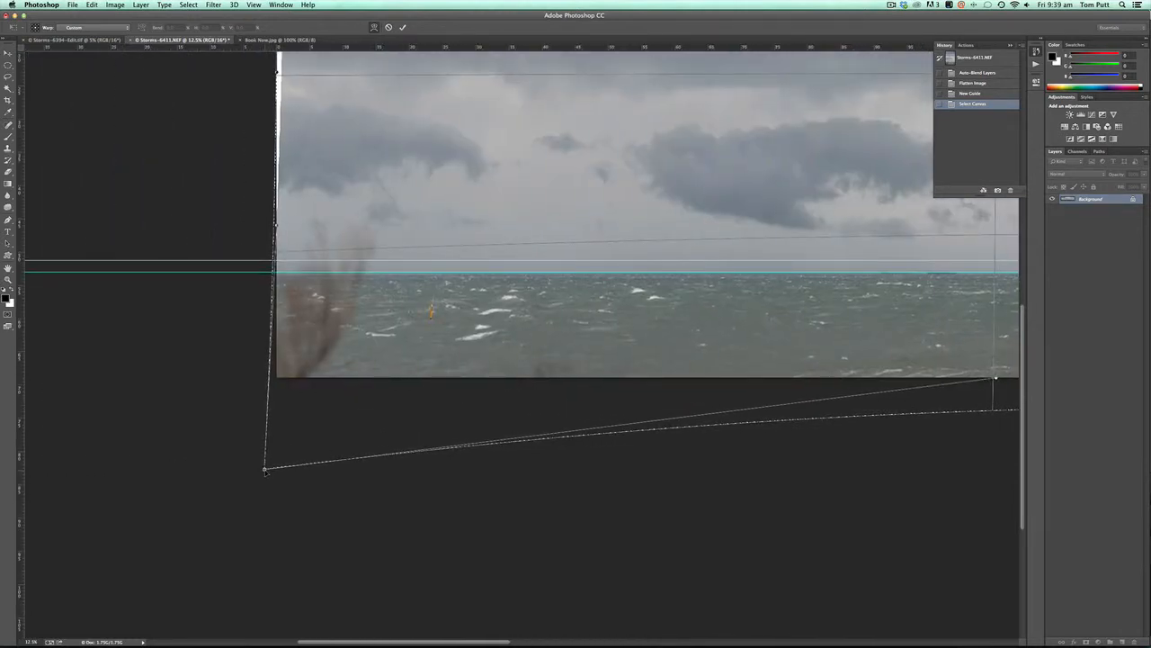
pyautogui.moveTo(264, 468); pyautogui.dragTo(264, 461)
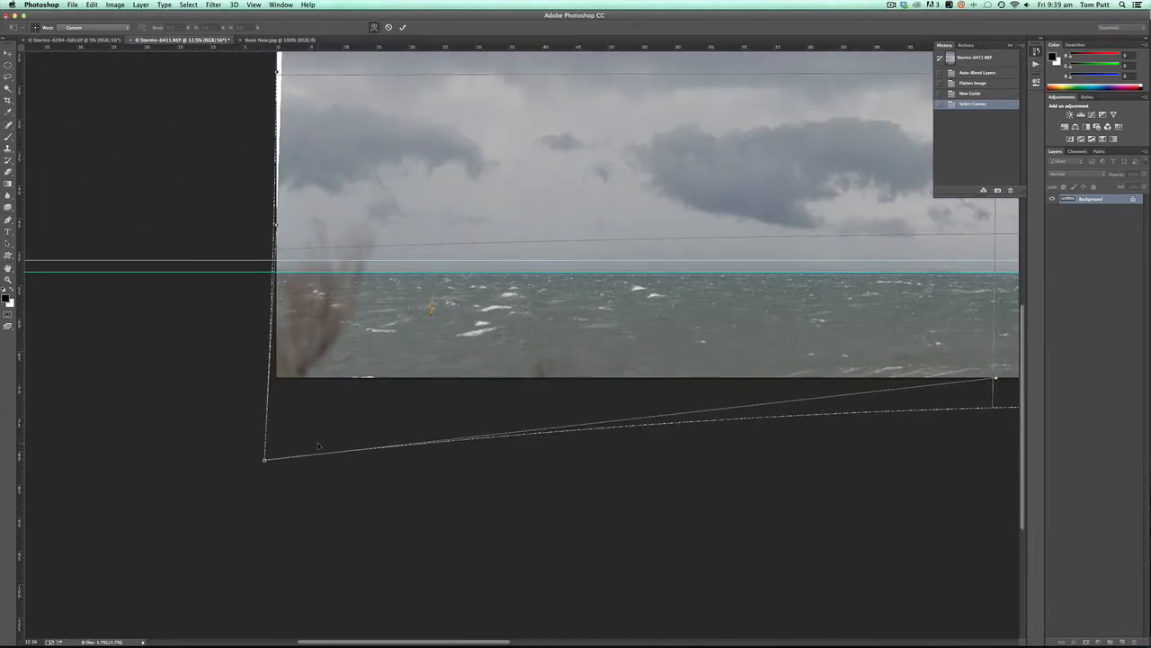
pyautogui.hotkey('ctrl', '0')
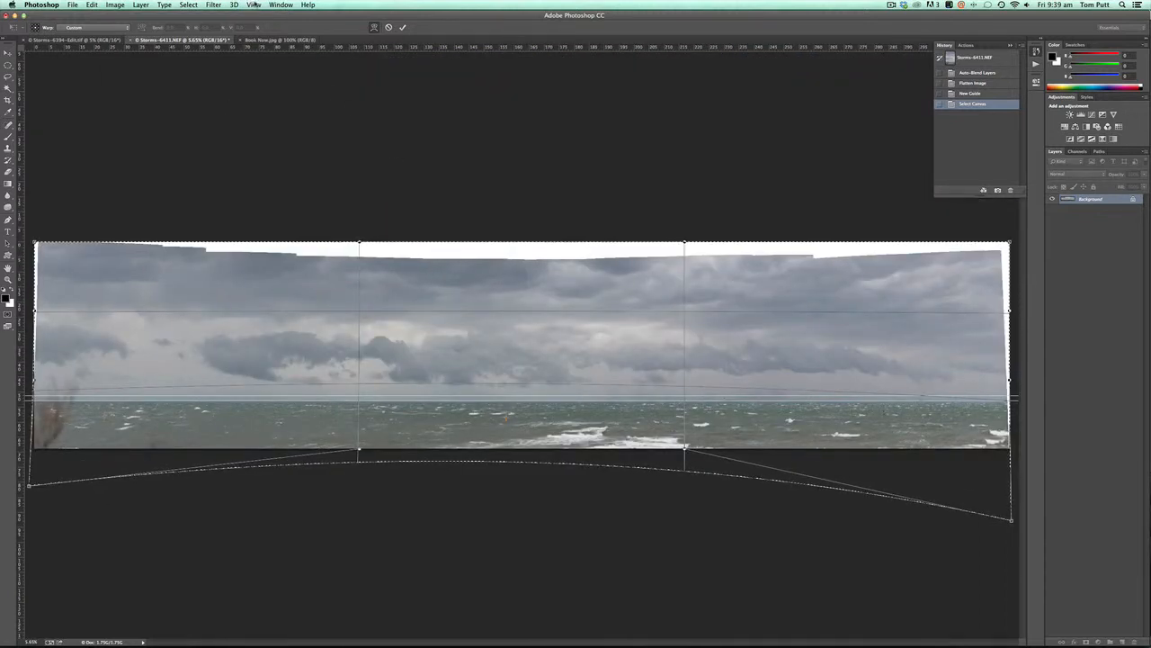
pyautogui.click(255, 4)
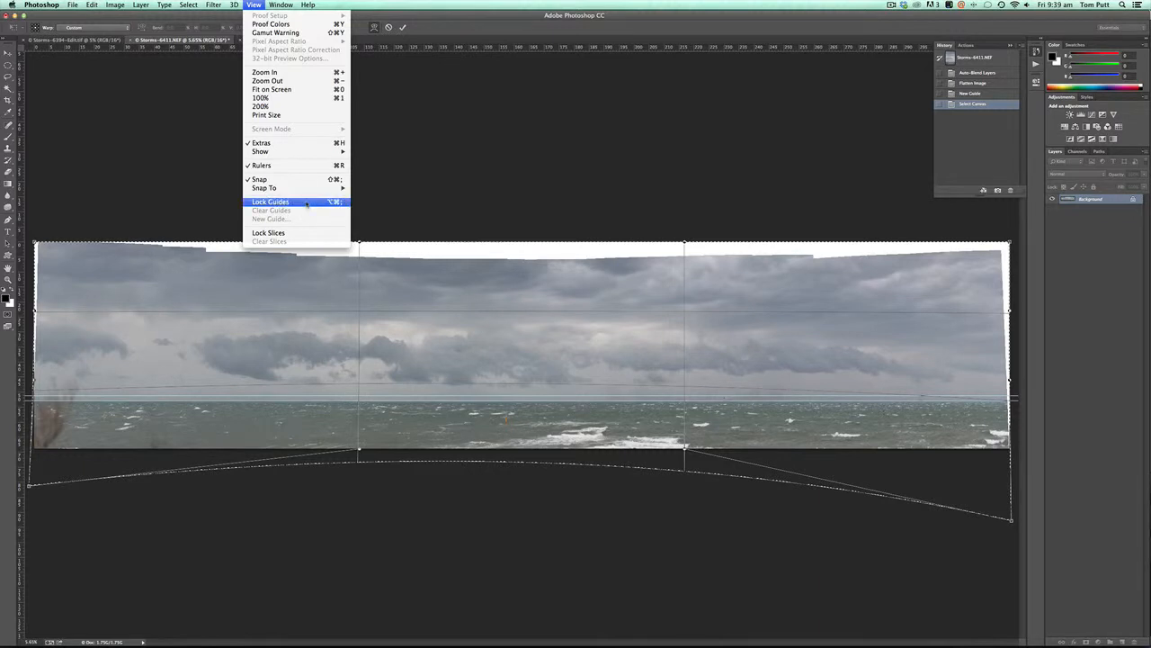
pyautogui.click(62, 76)
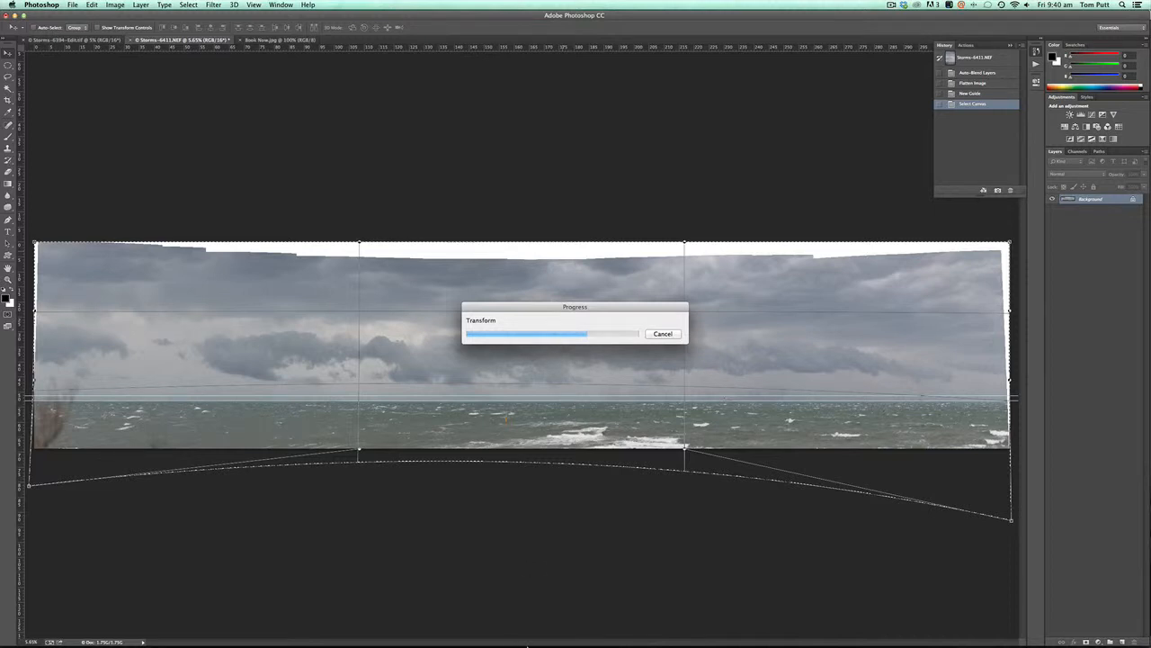
# Step: Switch to Lightroom and show the finished Storms-6394-Edit.tif panorama in the Develop module with its edit history
pyautogui.moveTo(540, 641)
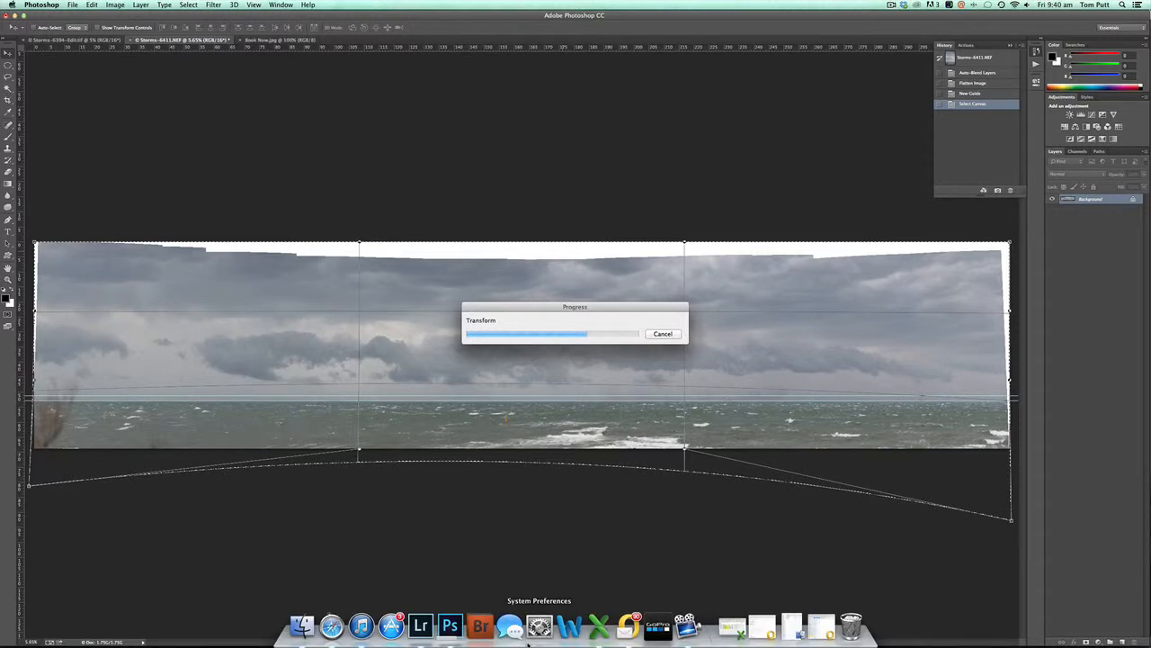
pyautogui.click(421, 627)
pyautogui.doubleClick(663, 421)
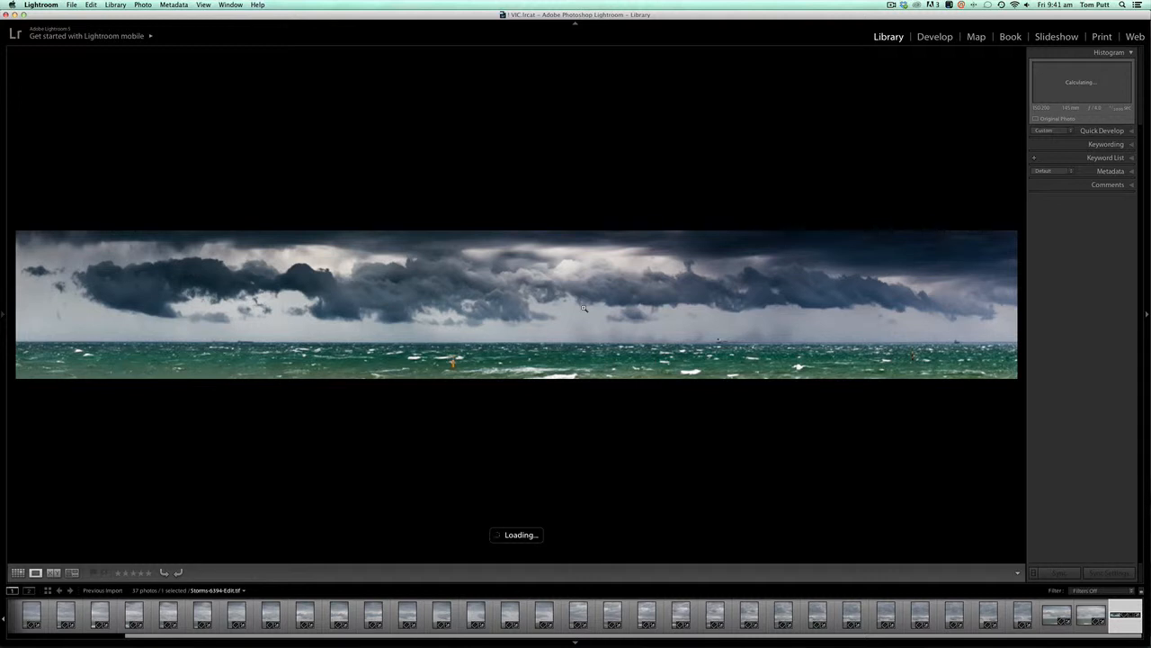
pyautogui.click(3, 314)
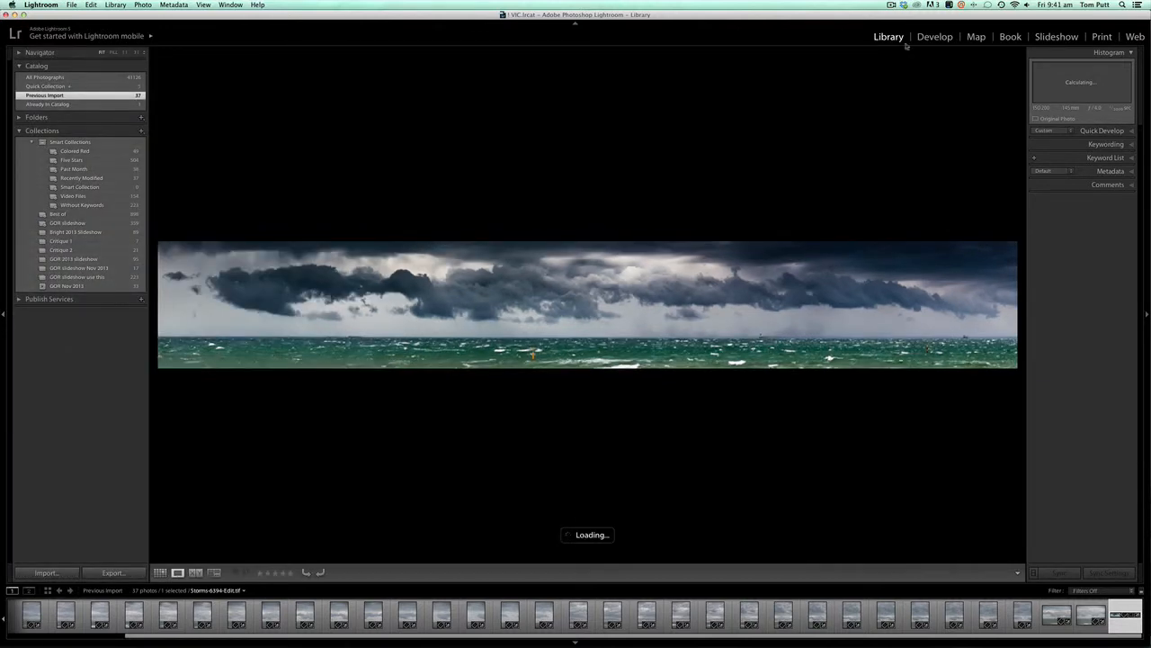
pyautogui.click(938, 38)
pyautogui.click(5, 299)
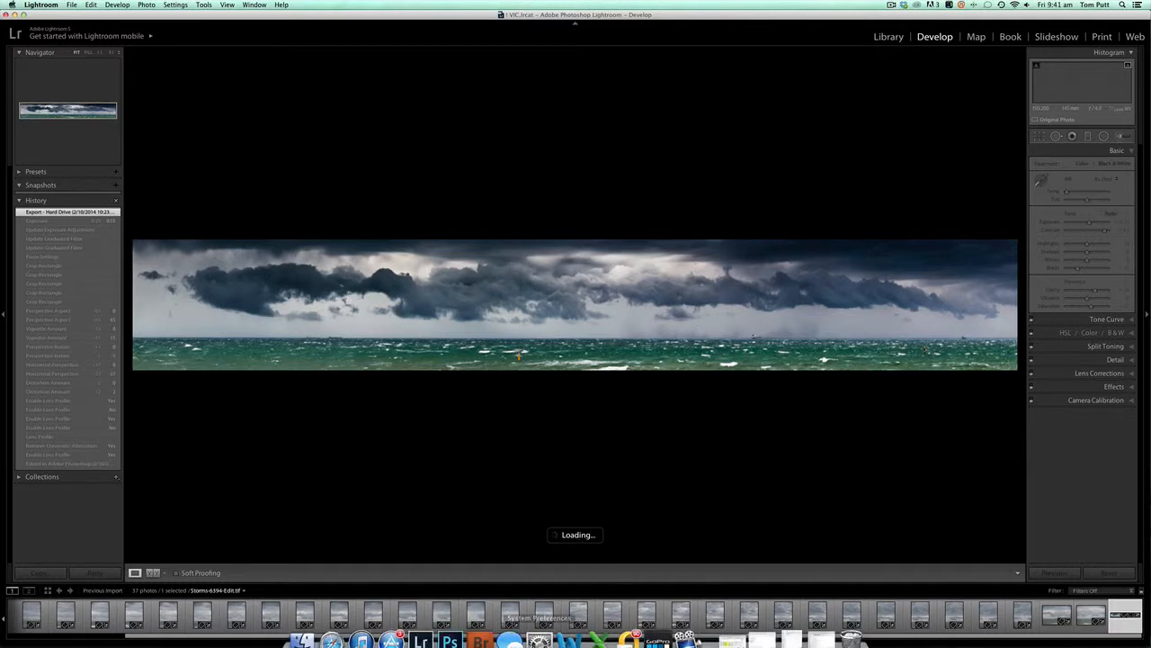
# Step: Return to Photoshop, deselect the warped panorama and clear all guides
pyautogui.click(452, 630)
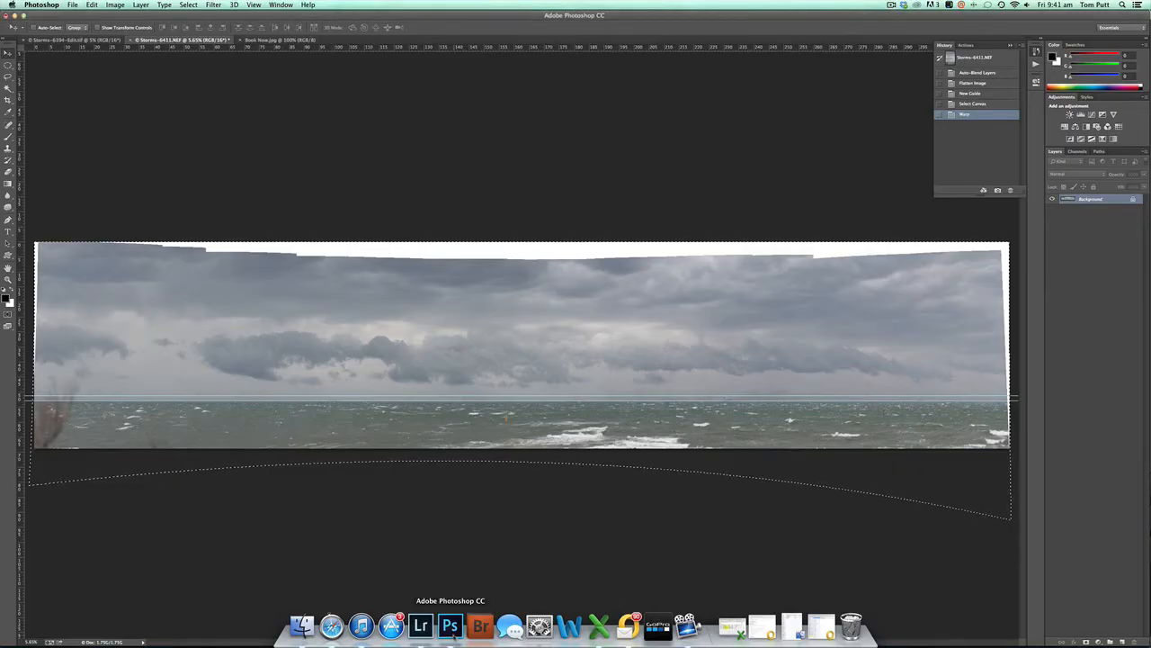
pyautogui.press('super+d')
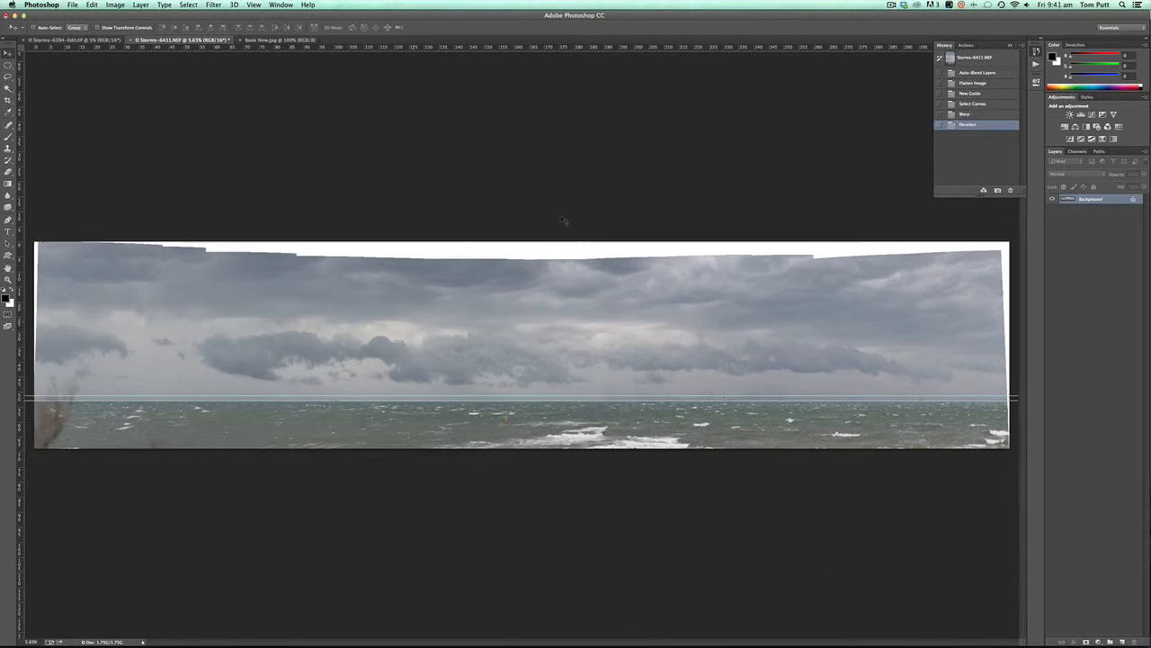
pyautogui.click(254, 4)
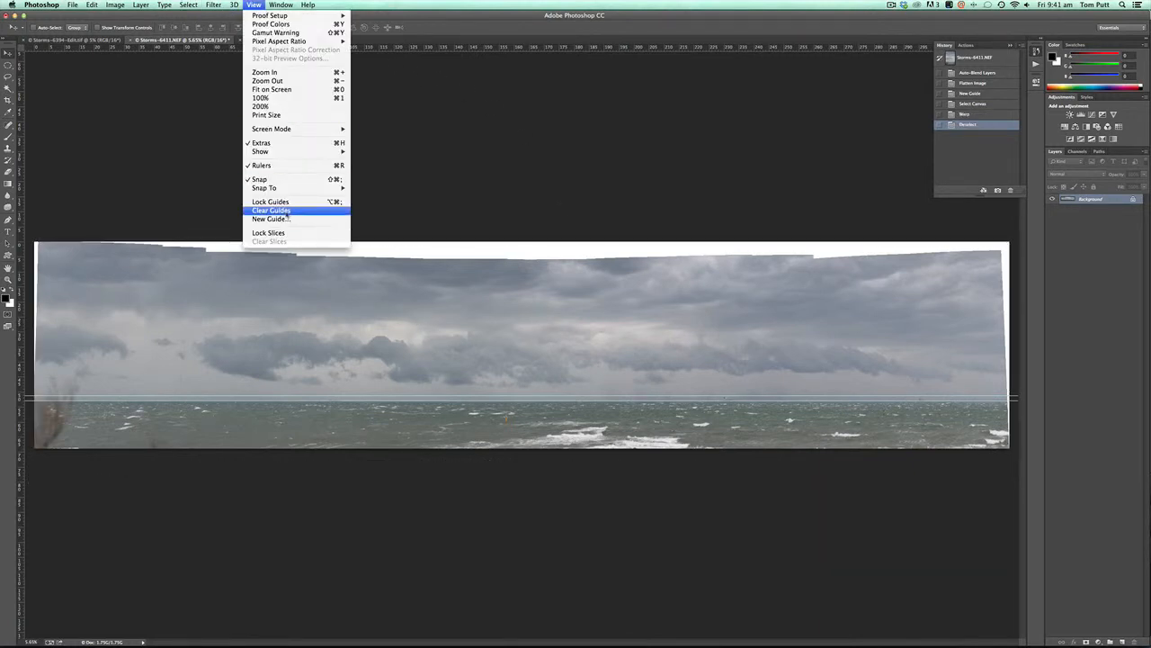
pyautogui.click(271, 210)
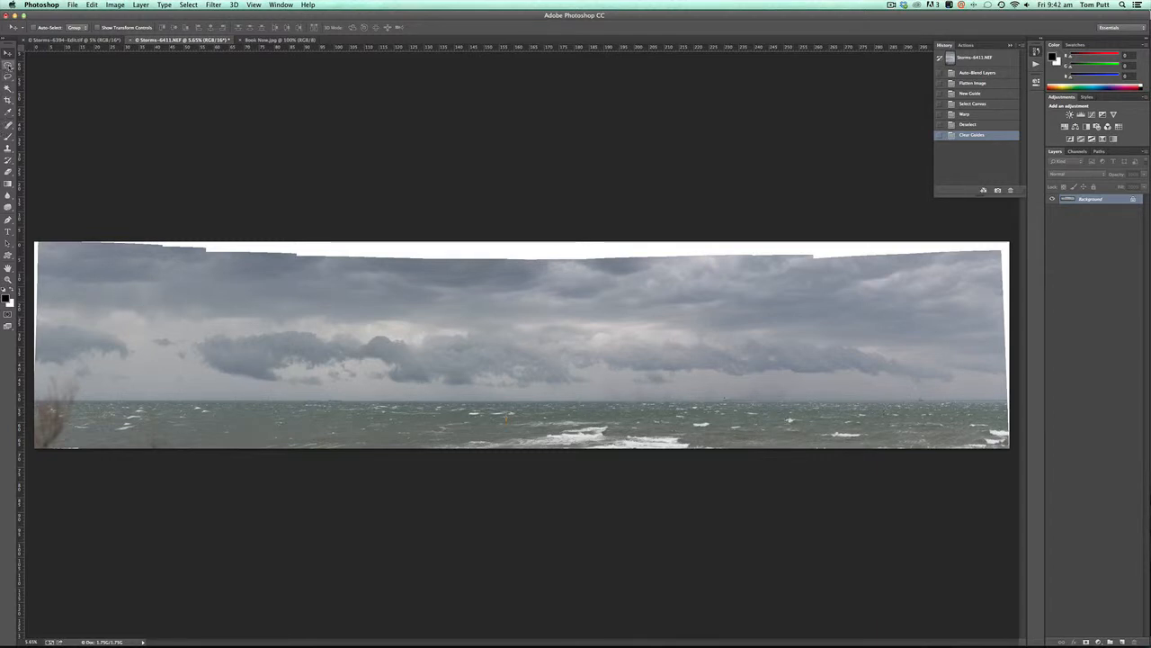
# Step: Draw a rectangular marquee inside the panorama that leaves out the white edges and the blurred bush at the left end
pyautogui.moveTo(8, 66); pyautogui.dragTo(45, 63)
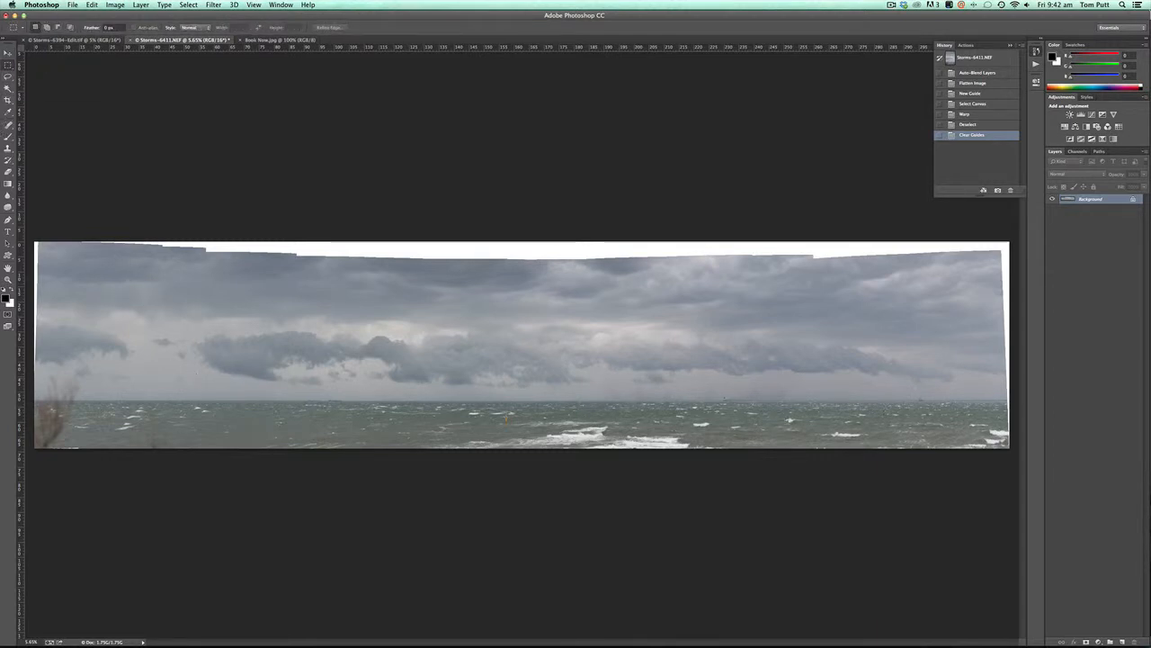
pyautogui.moveTo(123, 276); pyautogui.dragTo(991, 430)
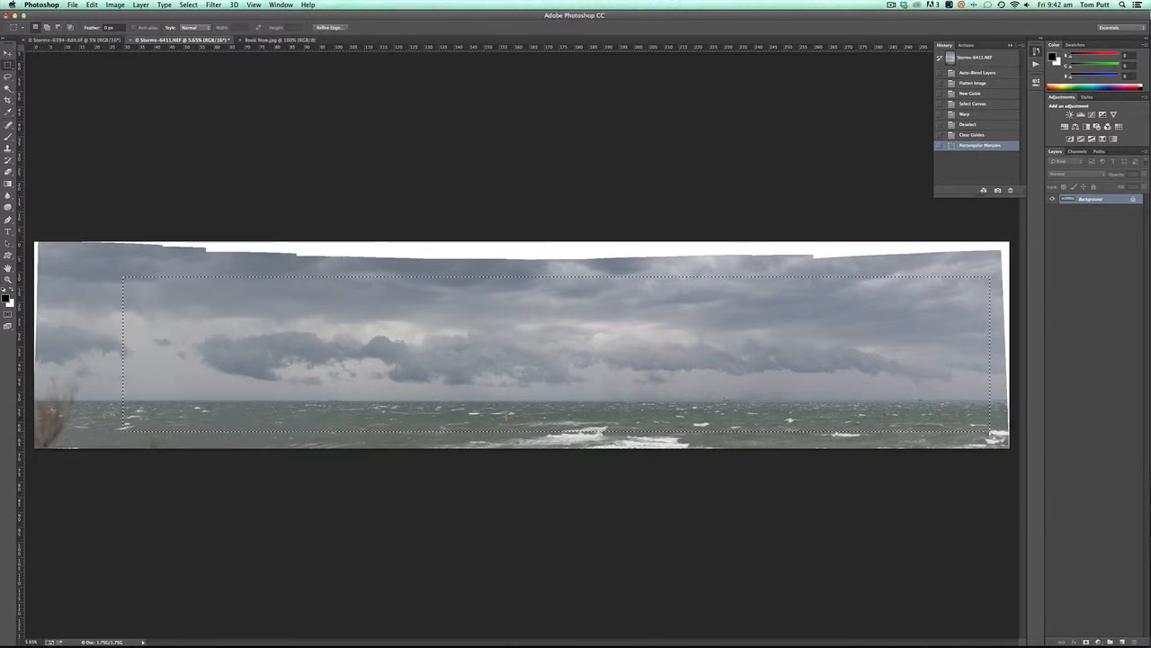
# Step: Switch to Lightroom and review Storms-6394-Edit.tif at its Edited in Adobe Photoshop, Distortion Amount and first Crop Rectangle history states
pyautogui.moveTo(540, 634)
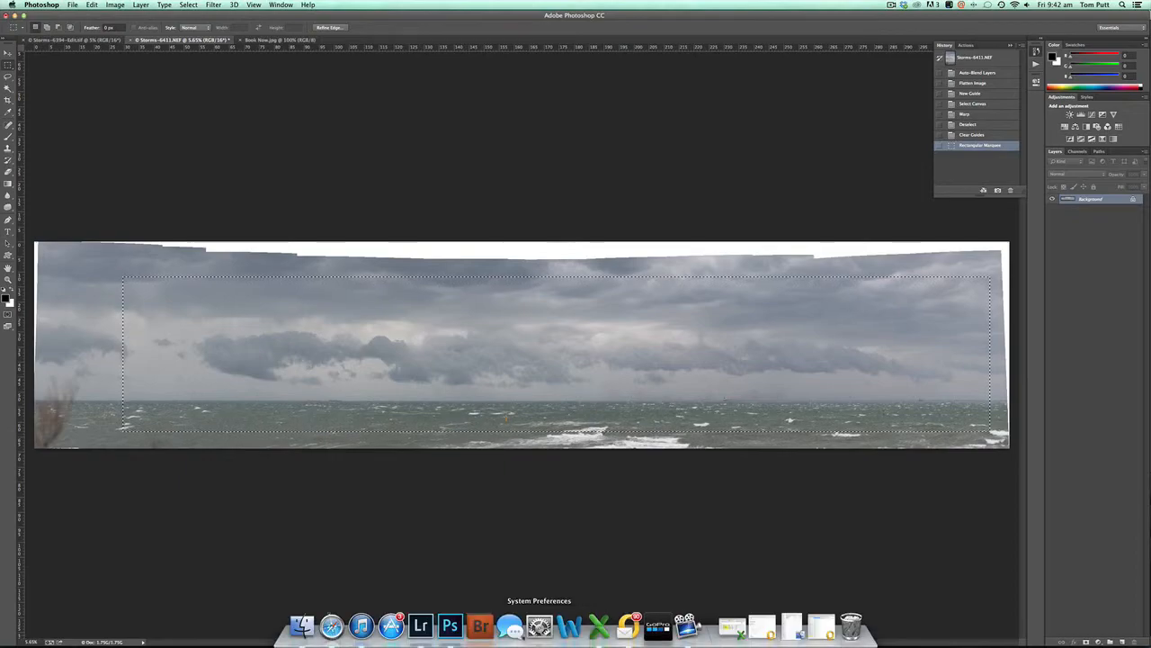
pyautogui.click(420, 625)
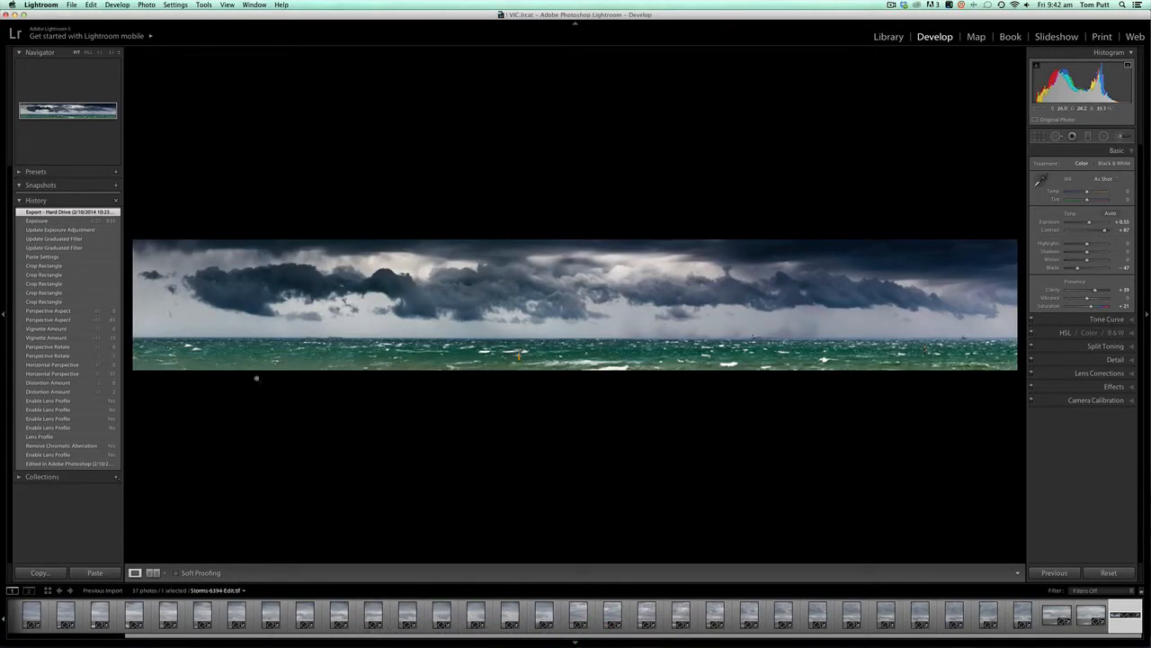
pyautogui.click(60, 463)
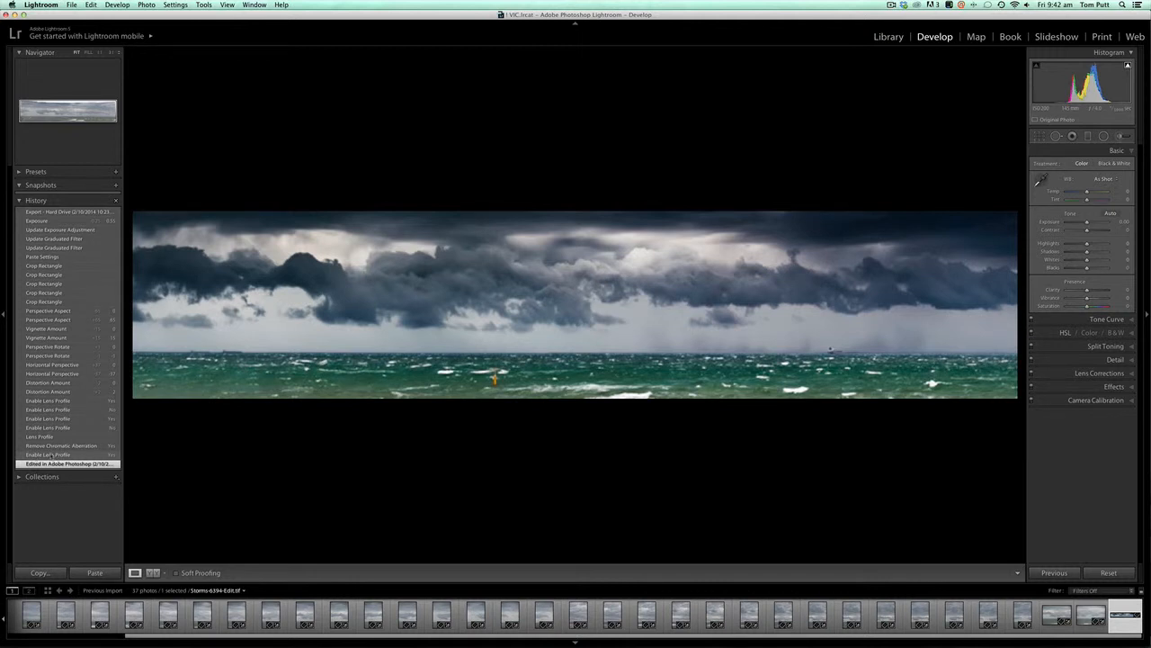
pyautogui.click(52, 392)
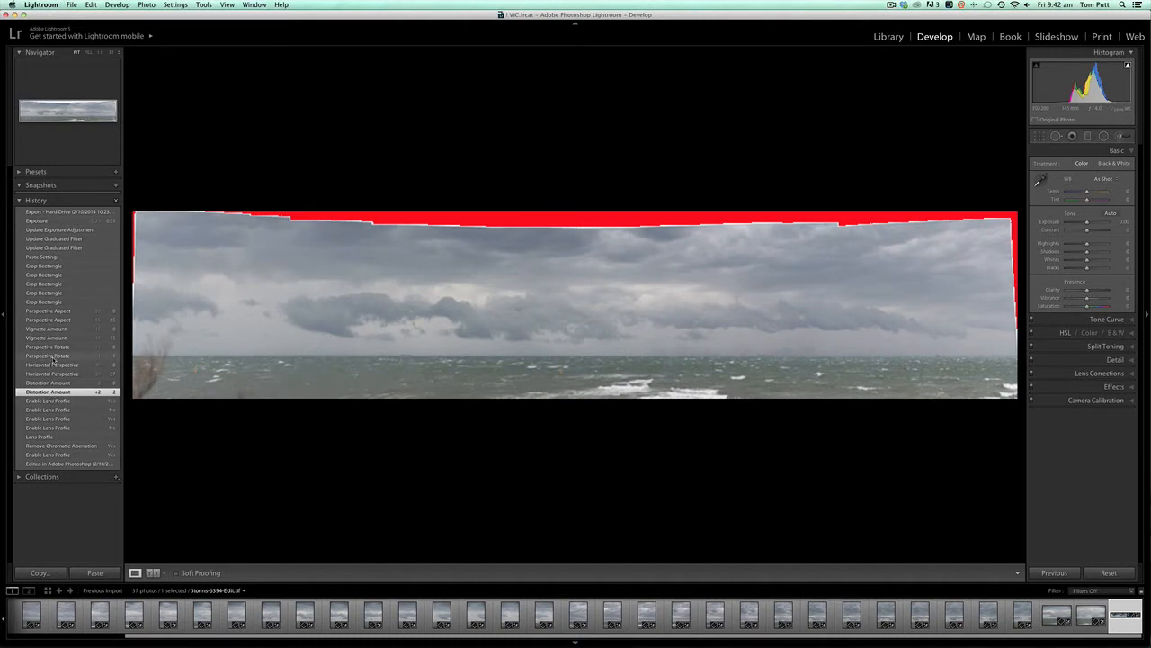
pyautogui.click(54, 302)
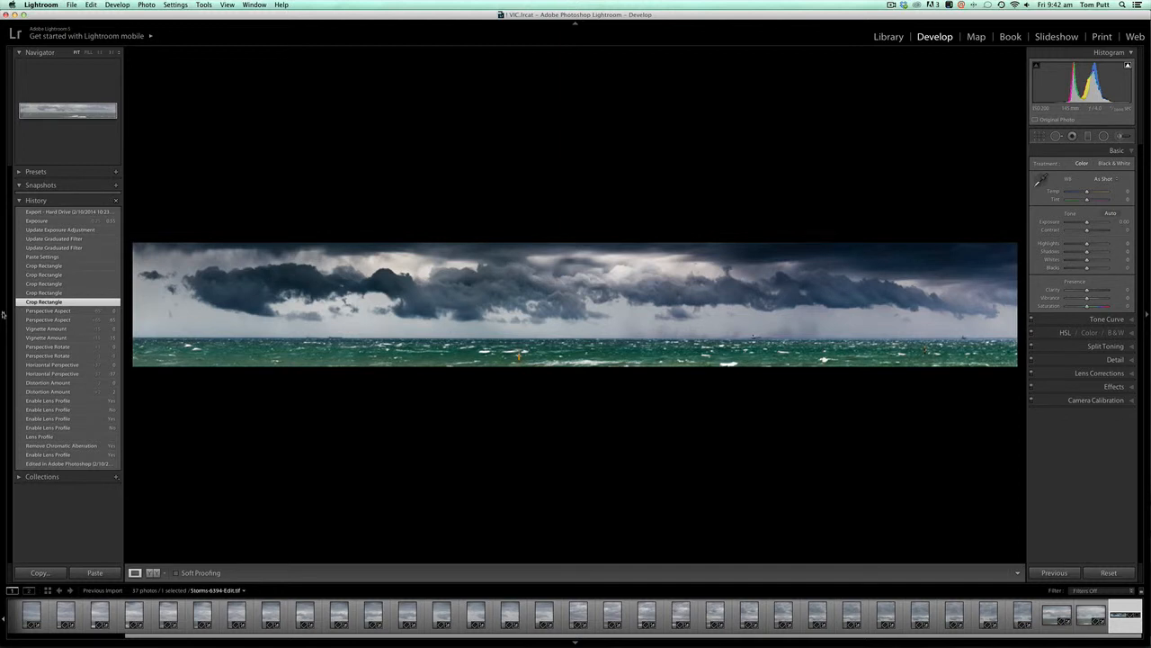
# Step: Show Storms-6394-Edit.tif at its most recent Crop Rectangle history state and hide the edit history to enlarge the image
pyautogui.click(36, 266)
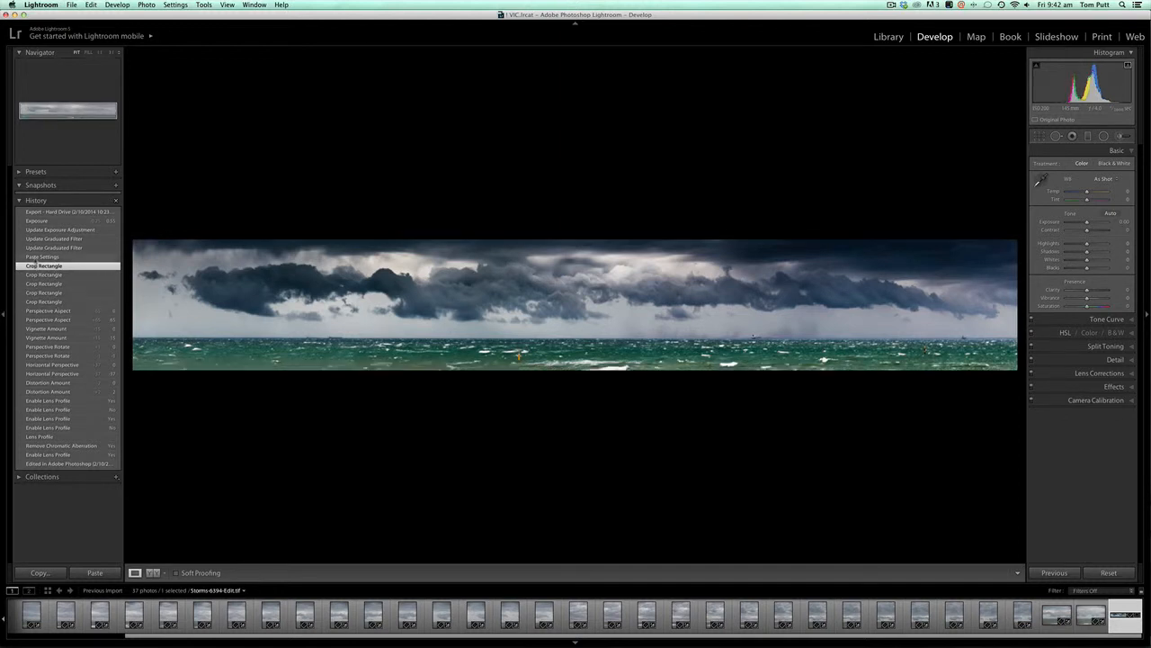
pyautogui.click(4, 314)
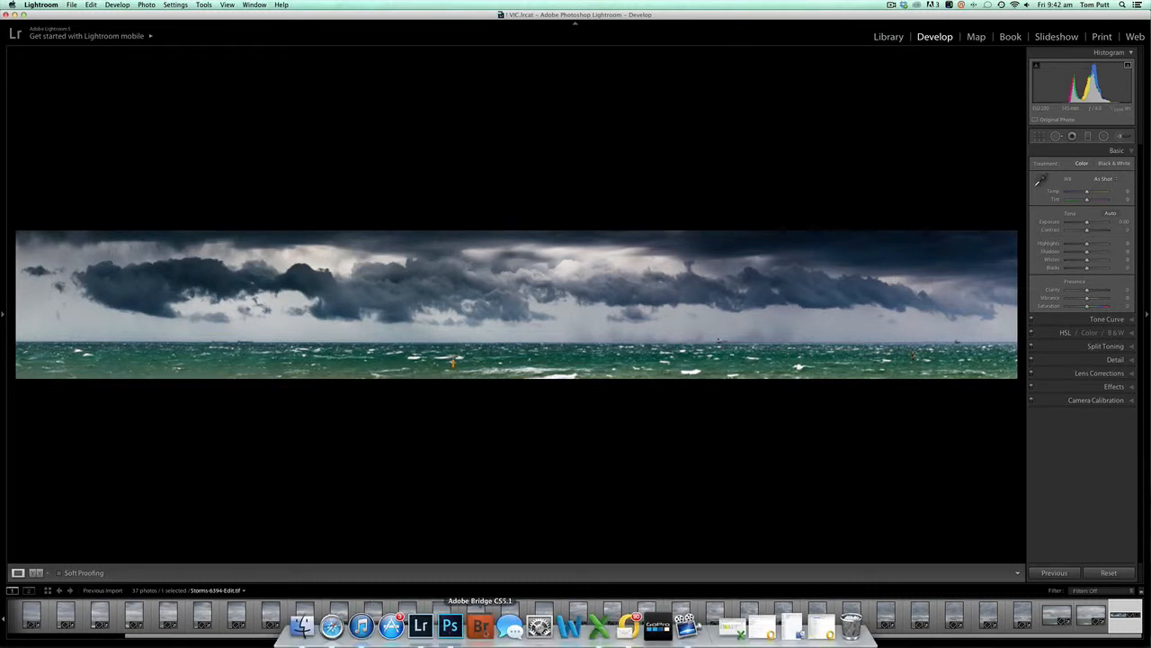
# Step: Switch to Photoshop, deselect the marquee and crop the panorama to leave out the white edges, the bush and most of the foreground waves
pyautogui.click(451, 626)
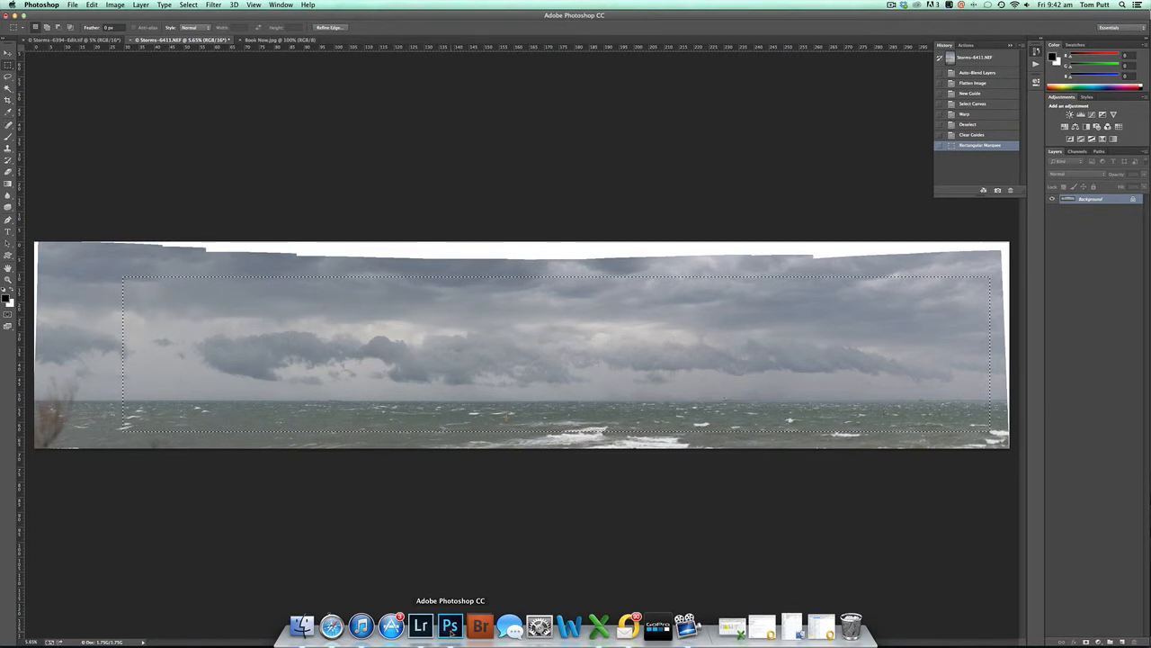
pyautogui.press('super+d')
pyautogui.press('c')
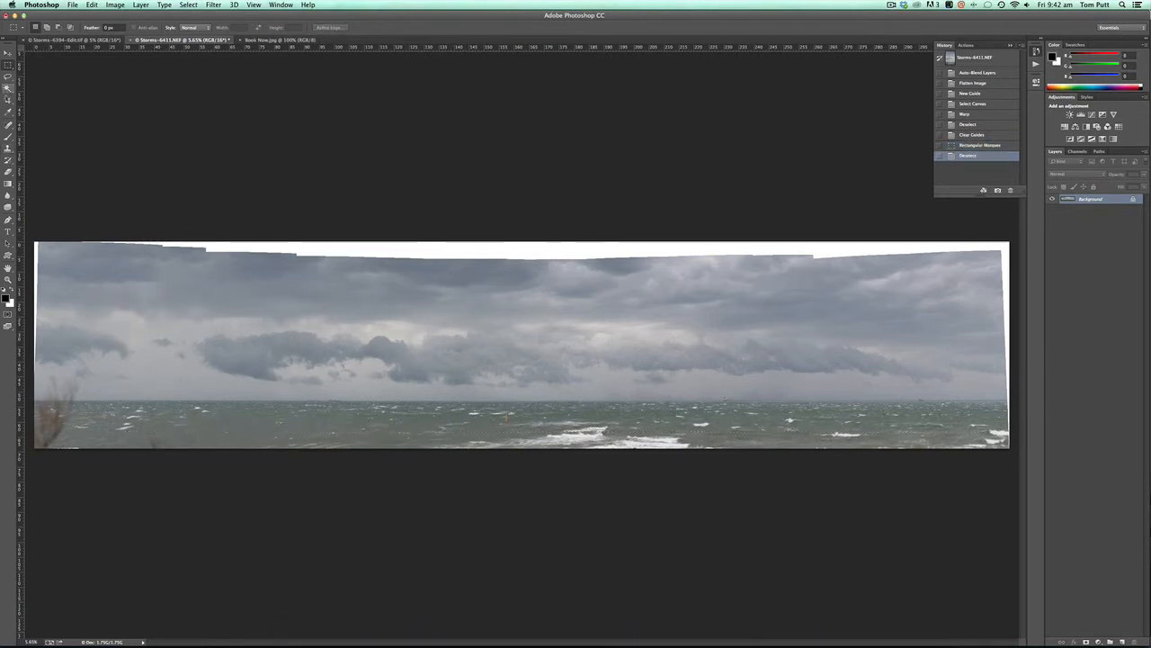
pyautogui.moveTo(149, 287); pyautogui.dragTo(991, 430)
pyautogui.moveTo(415, 633)
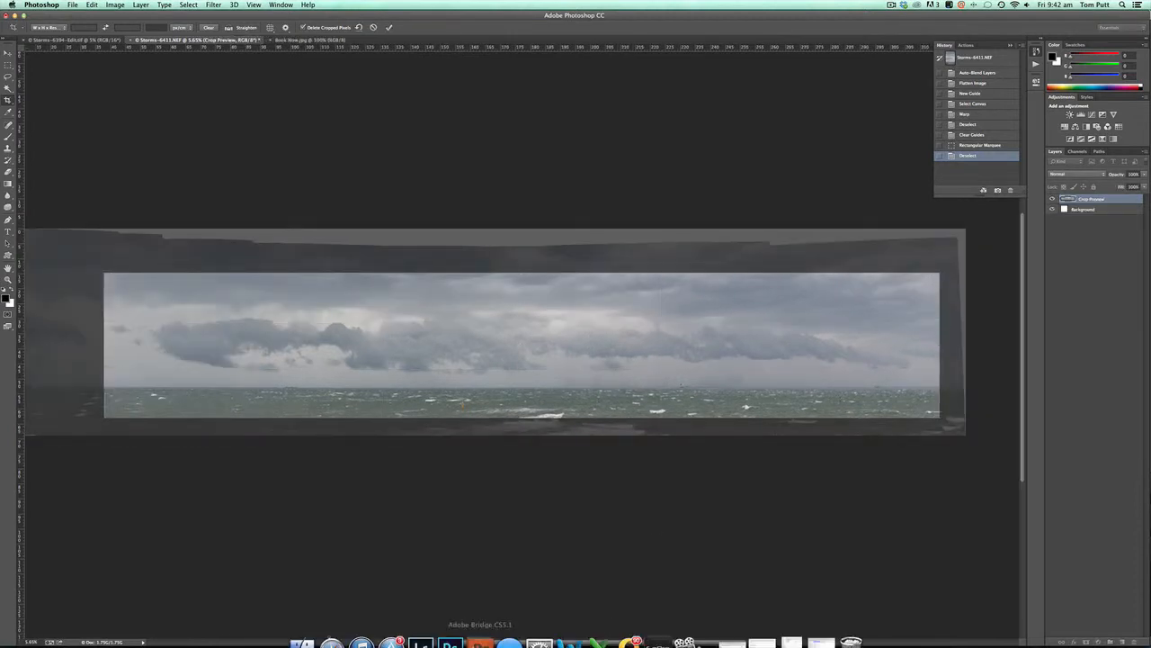
pyautogui.click(420, 627)
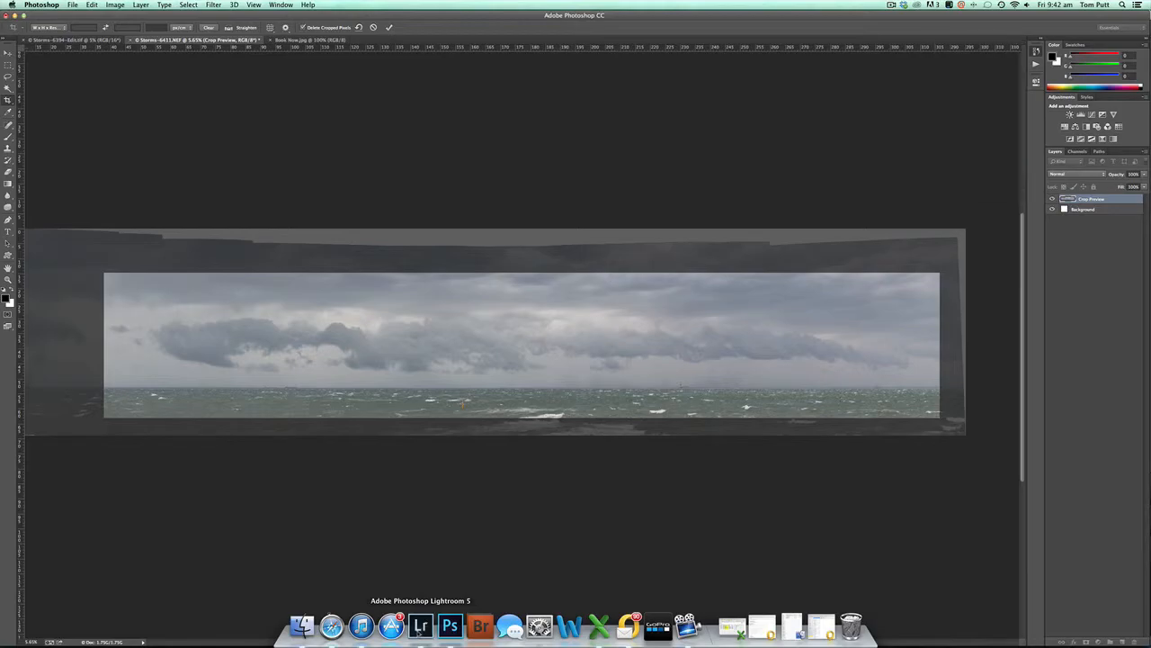
pyautogui.click(451, 627)
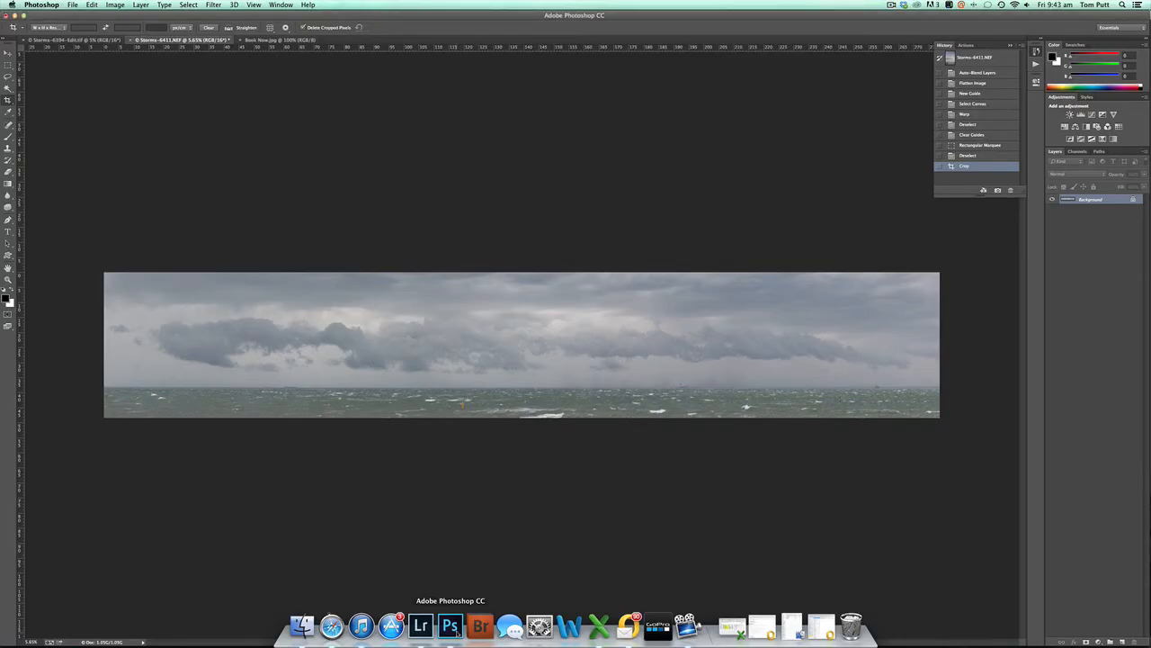
# Step: Switch to Lightroom, show Storms-6394-Edit.tif at its Export - Hard Drive history state and hide the edit history to enlarge the image
pyautogui.click(420, 627)
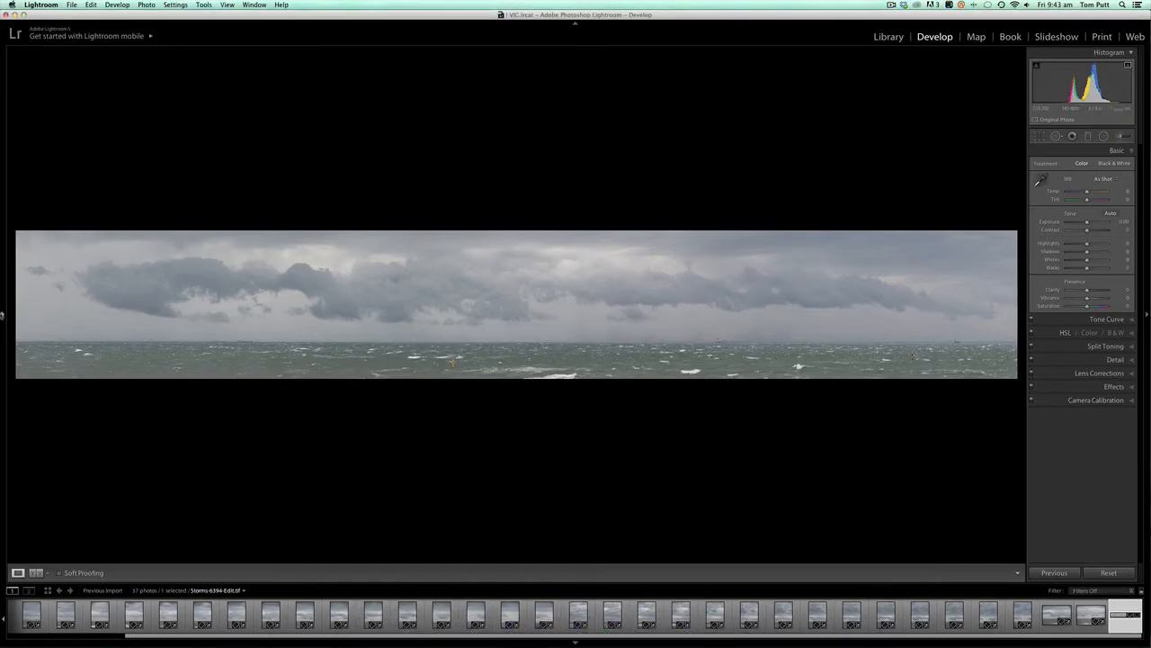
pyautogui.press('F7')
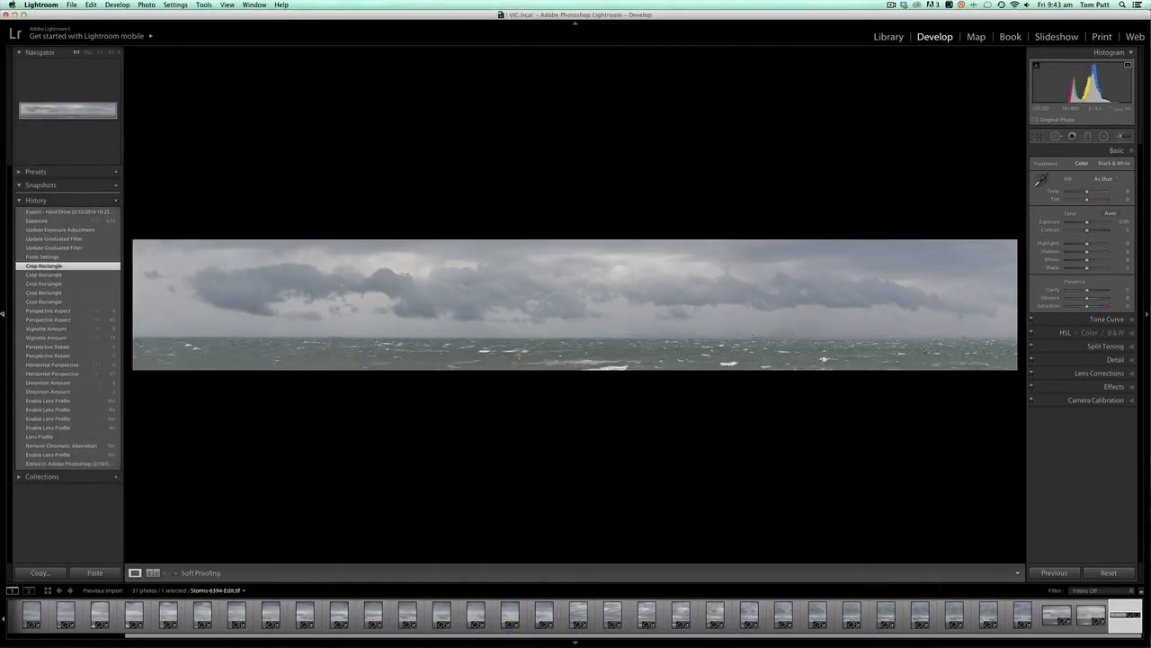
pyautogui.click(38, 212)
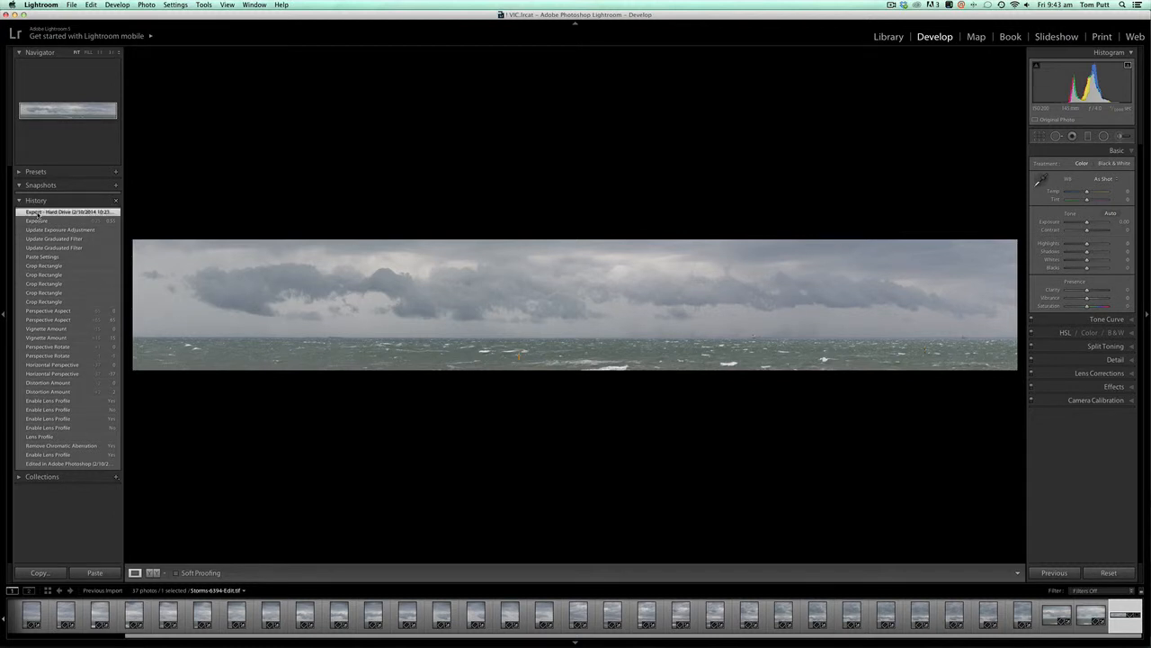
pyautogui.click(4, 267)
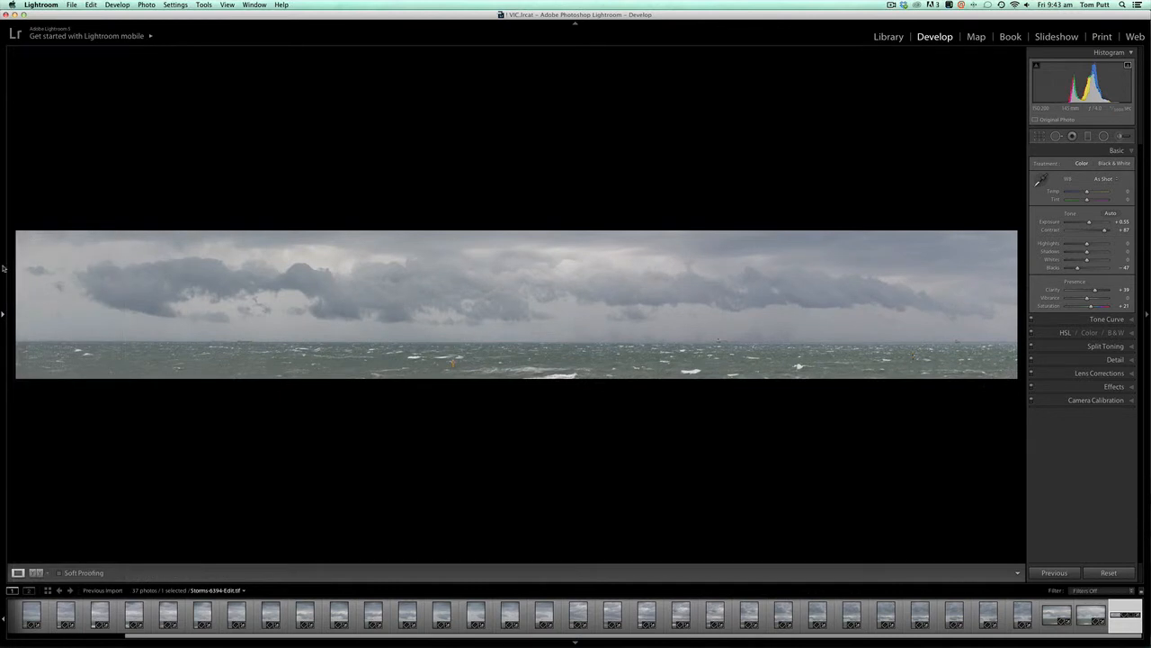